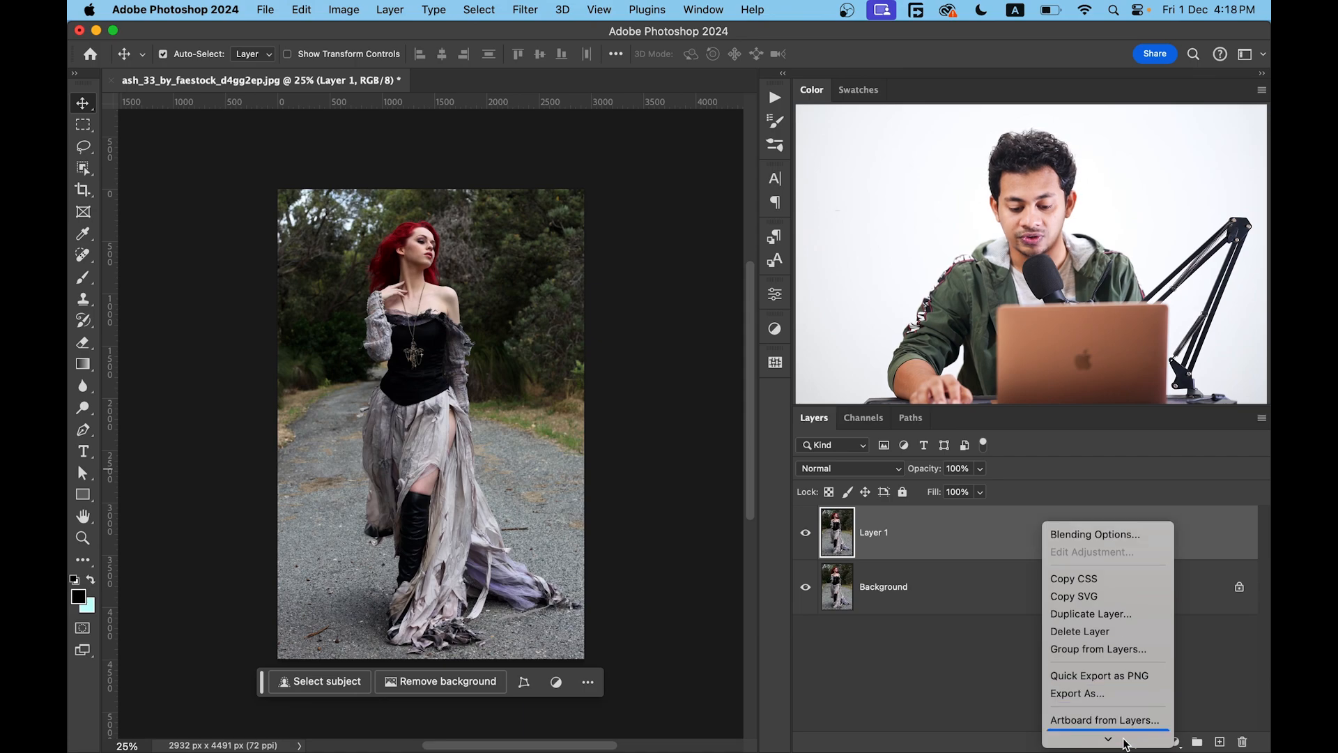
# - Convert Layer 1 to a smart object and open it in the Camera Raw Filter
pyautogui.click(1112, 722)
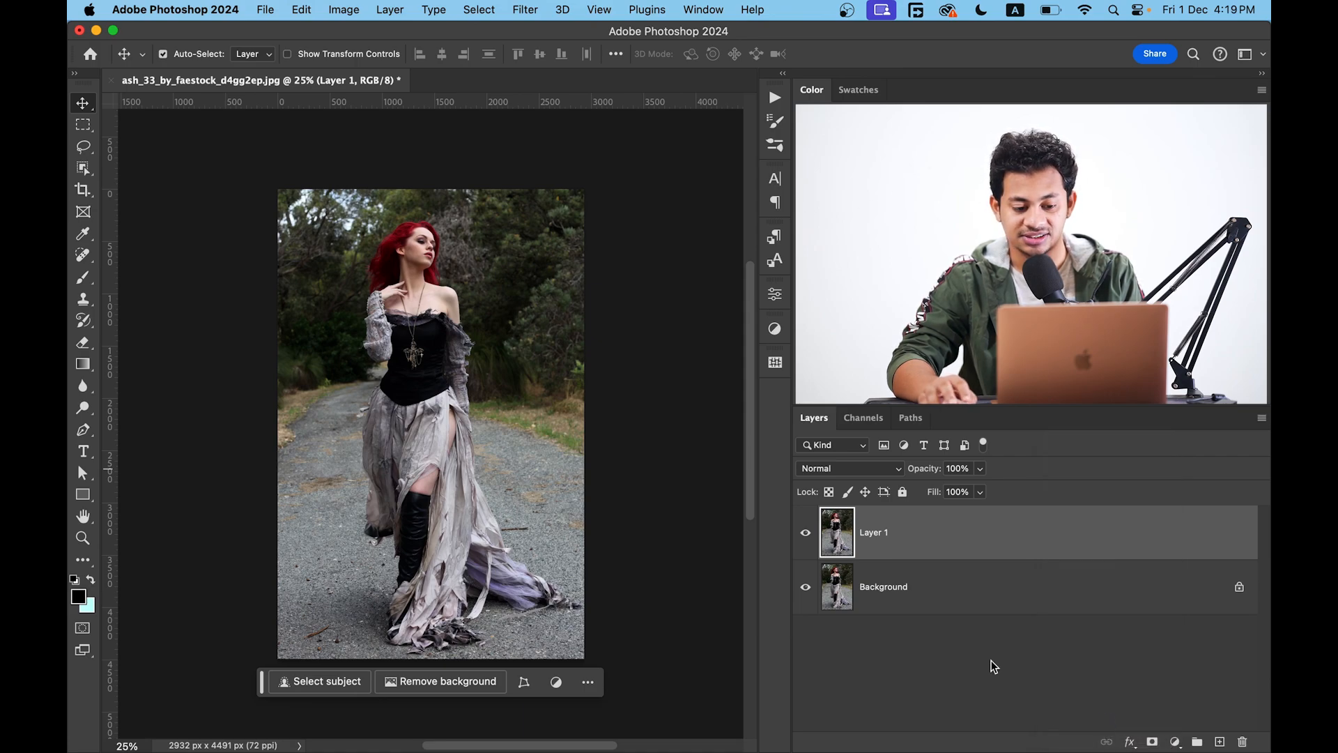
pyautogui.click(527, 11)
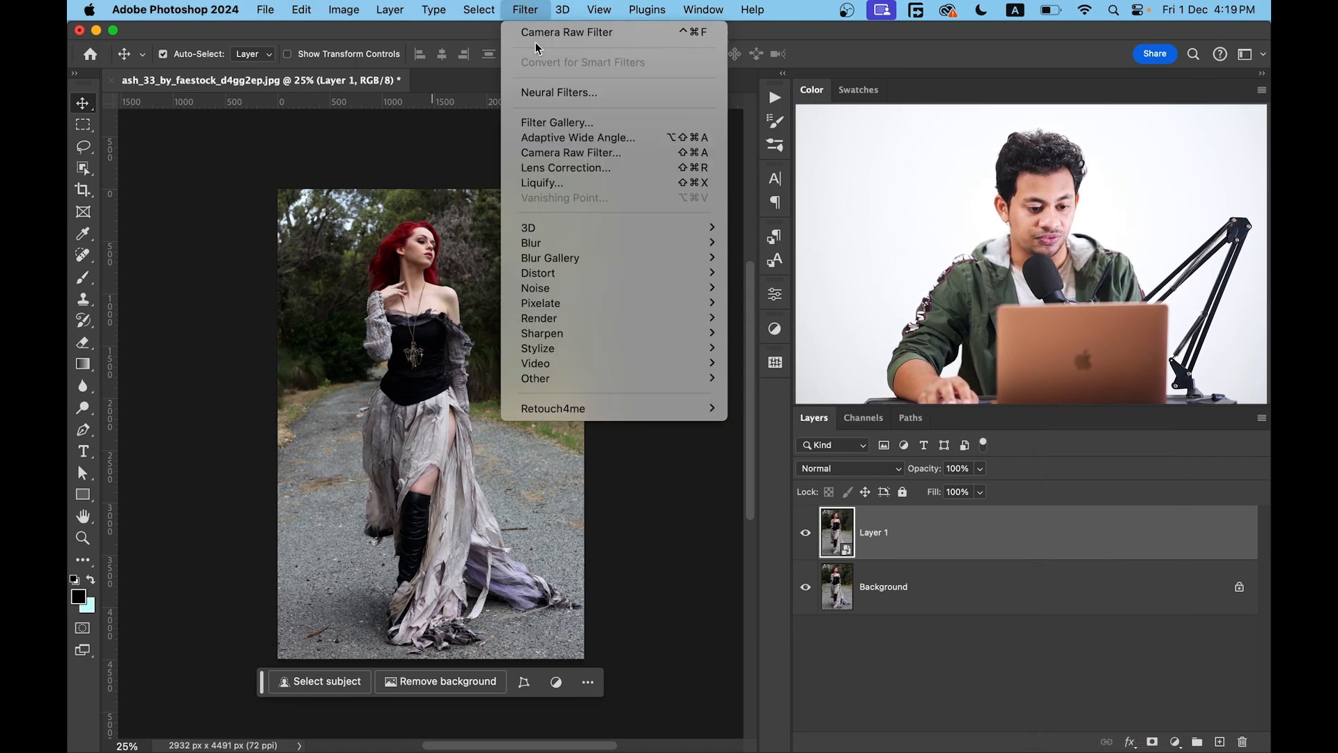
pyautogui.click(578, 151)
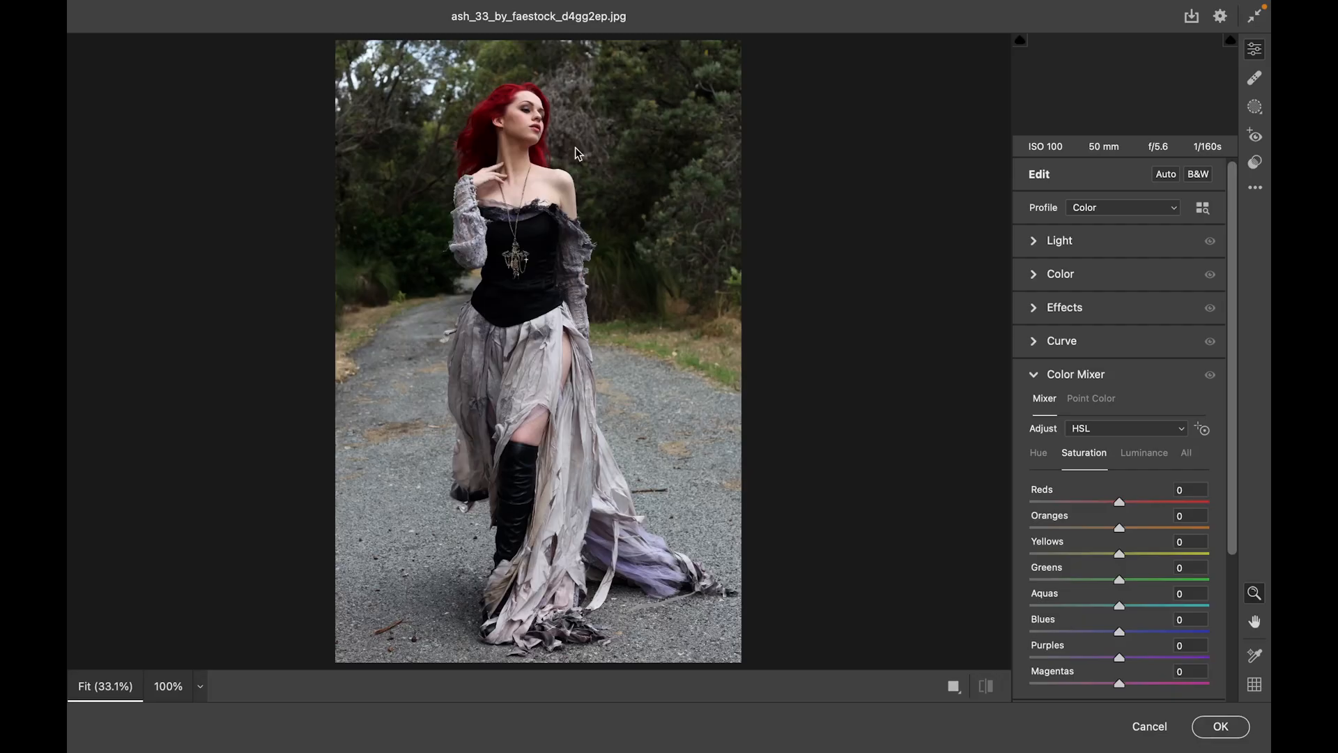
# - Collapse the Color Mixer settings and apply Lens Blur to the photo
pyautogui.click(1086, 377)
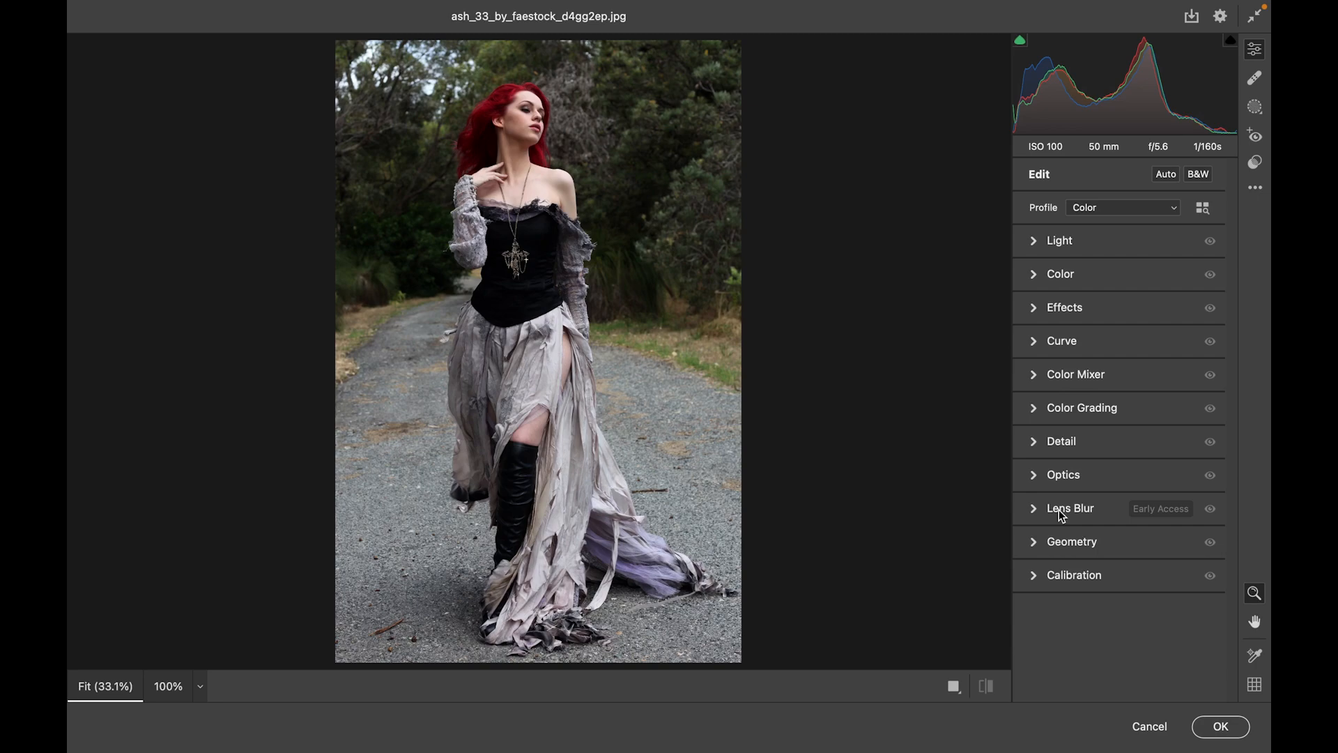
pyautogui.click(1035, 508)
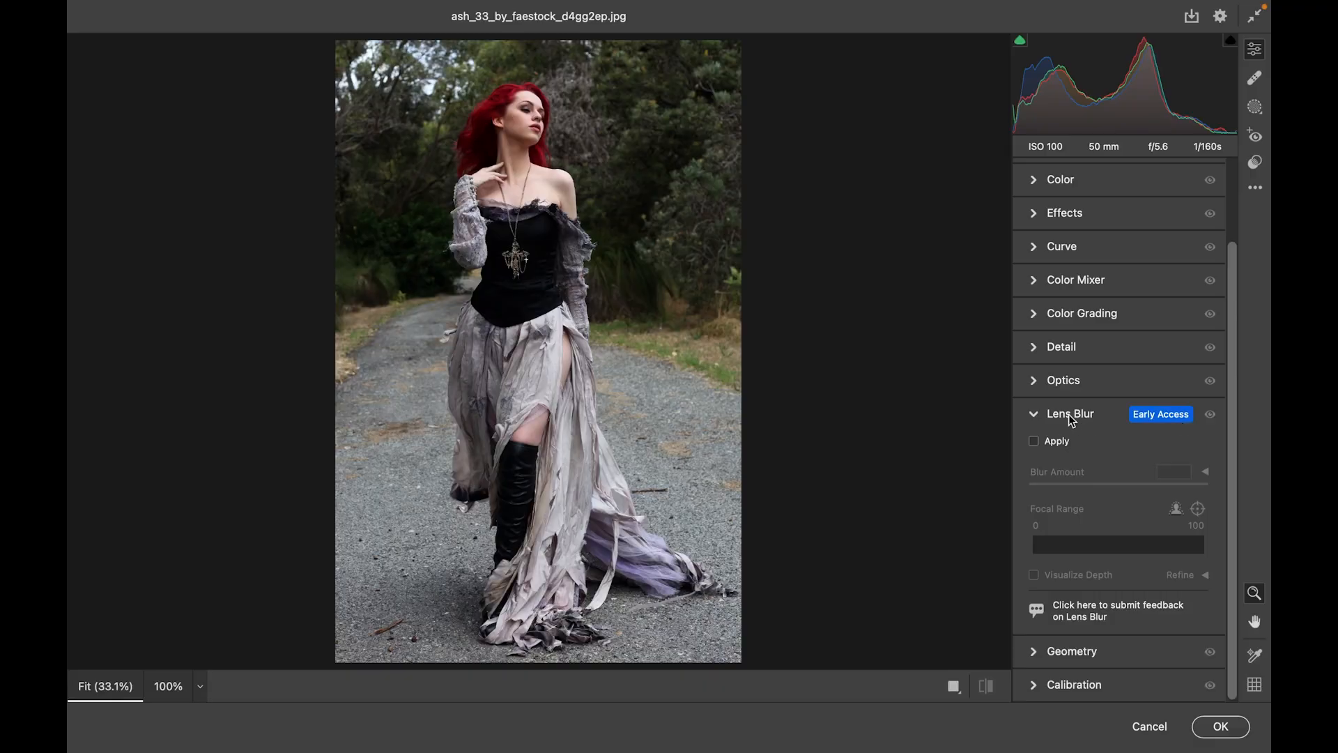
pyautogui.click(1056, 443)
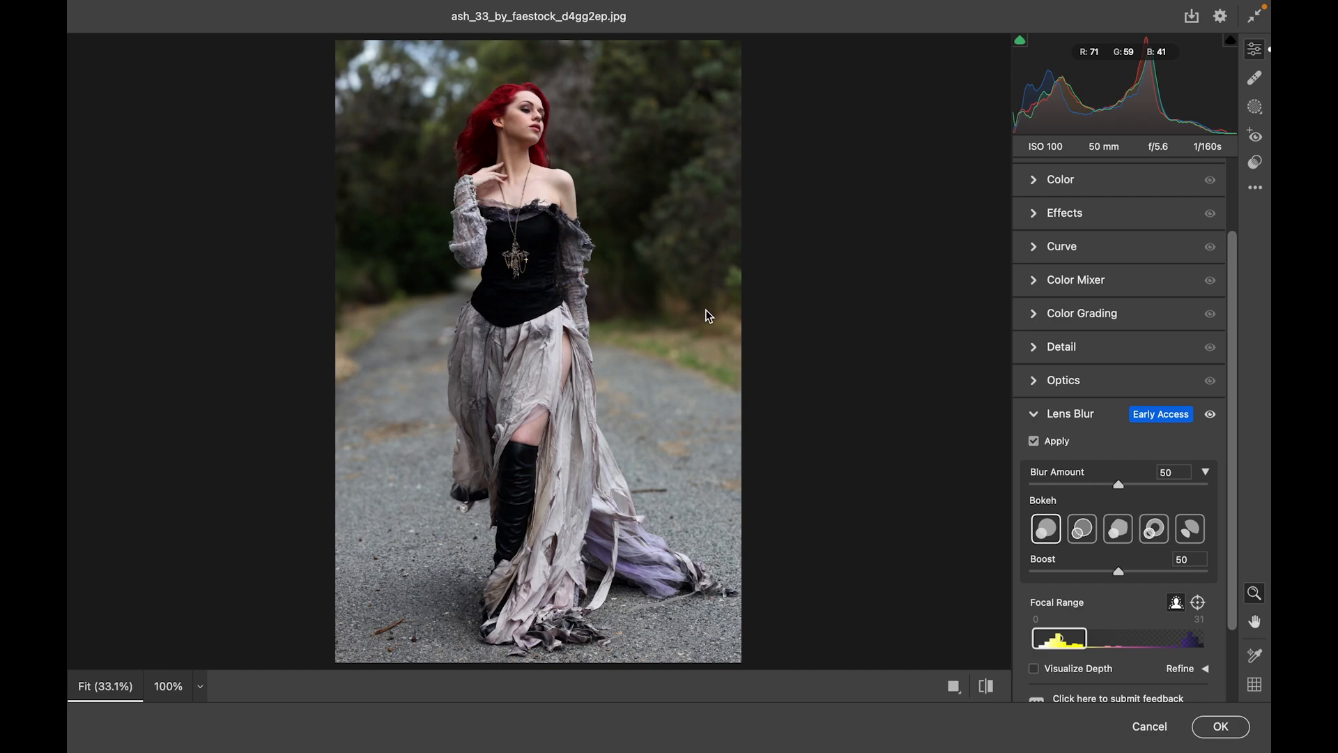
# - Show the before and after versions side by side and raise the Lens Blur amount to 100
pyautogui.press('q')
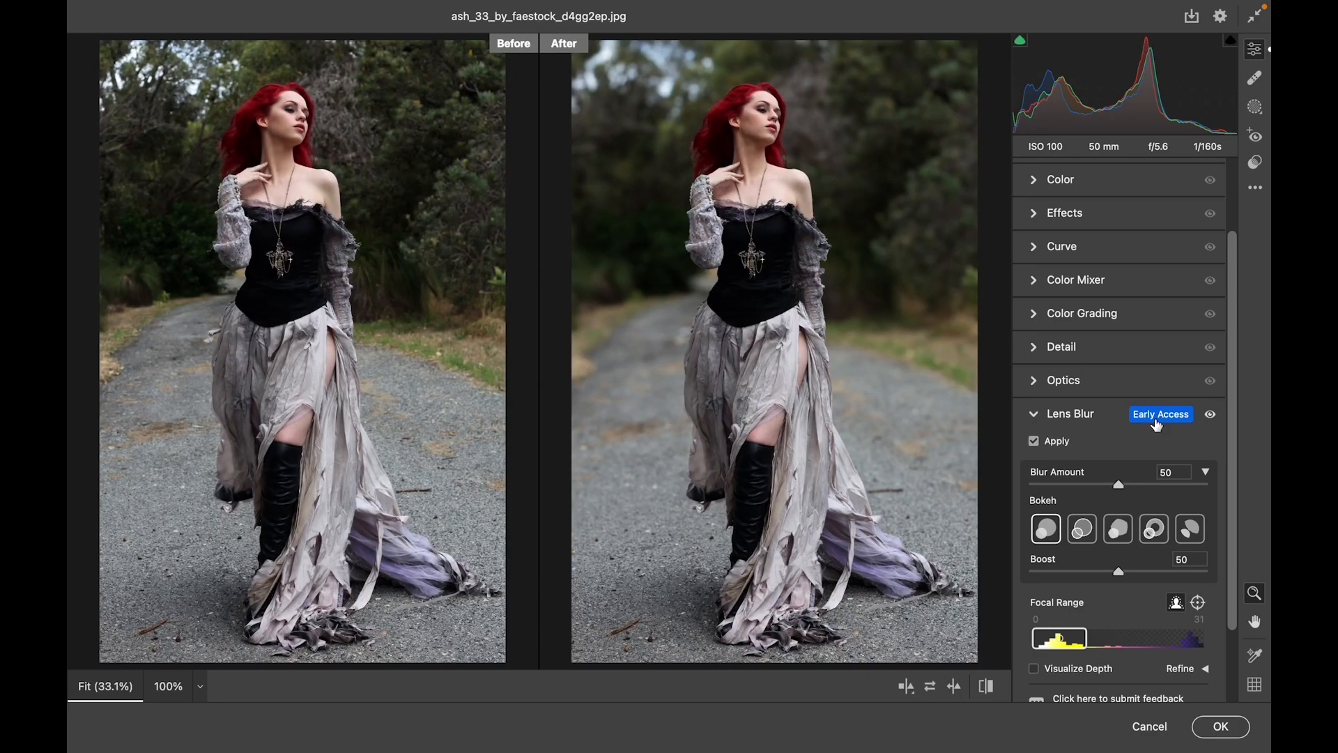
pyautogui.moveTo(1233, 241); pyautogui.dragTo(1233, 327)
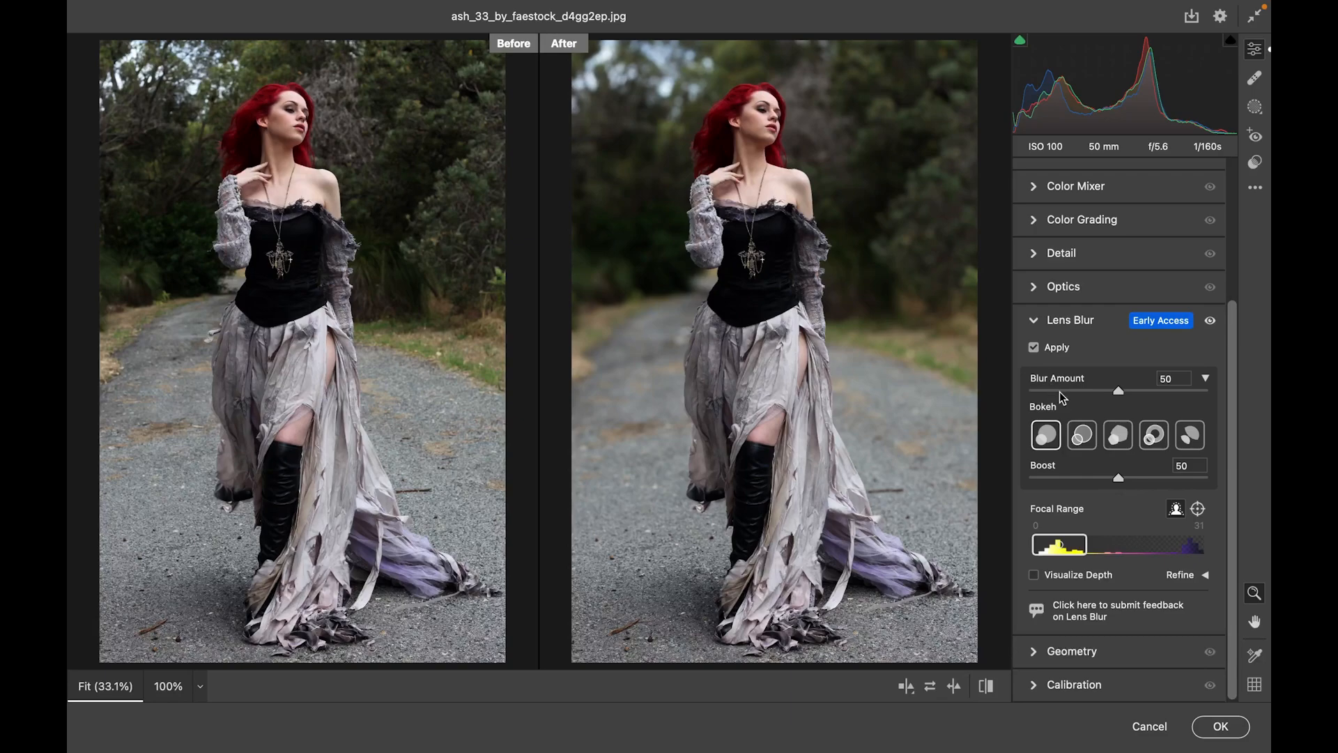
pyautogui.moveTo(1122, 390); pyautogui.dragTo(1227, 394)
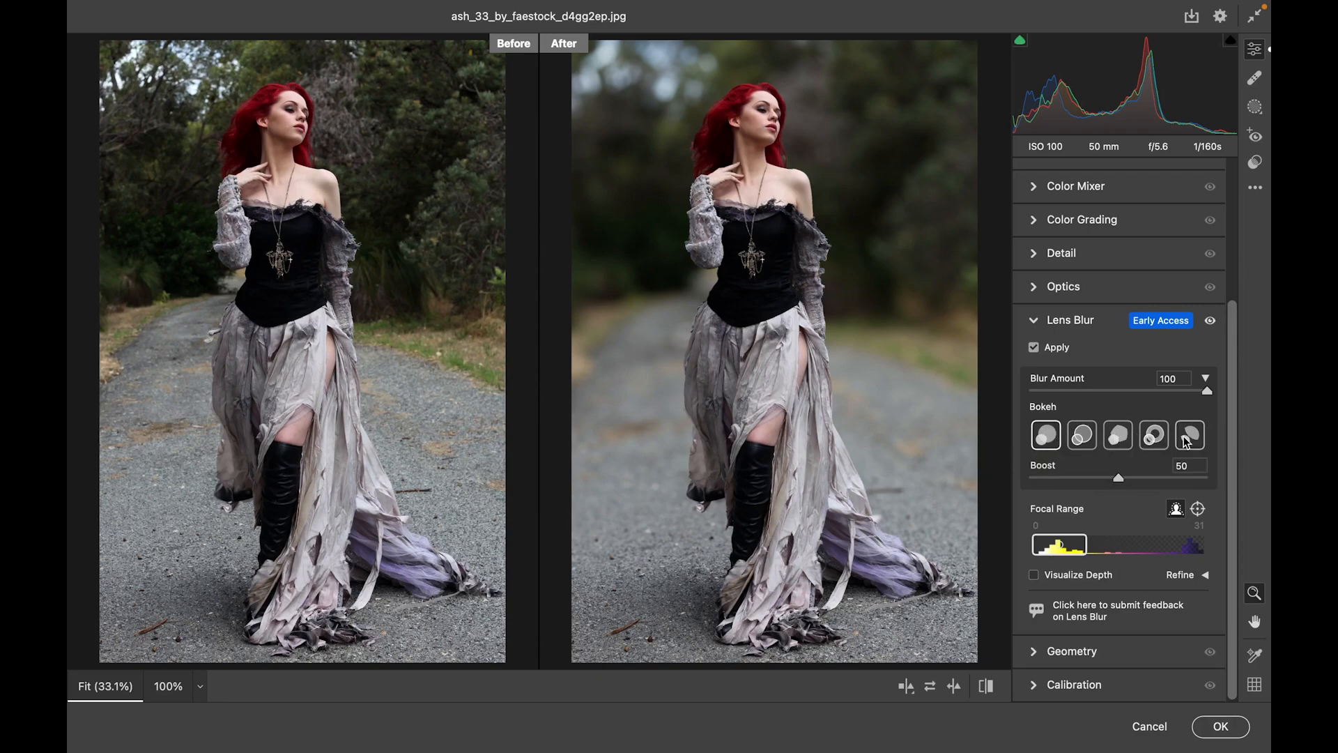
# - Try the alternative bokeh shapes for the Lens Blur and settle on the third one
pyautogui.click(1089, 437)
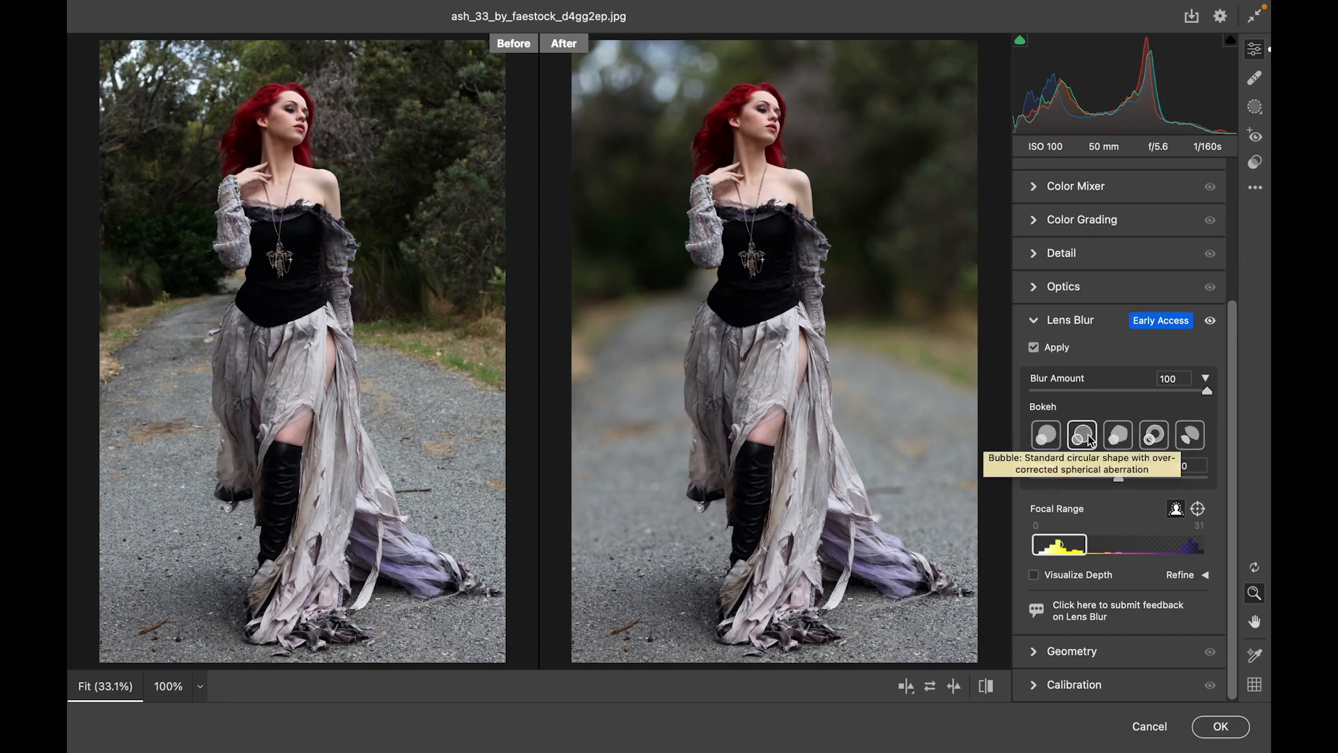
pyautogui.click(1124, 445)
pyautogui.click(1160, 444)
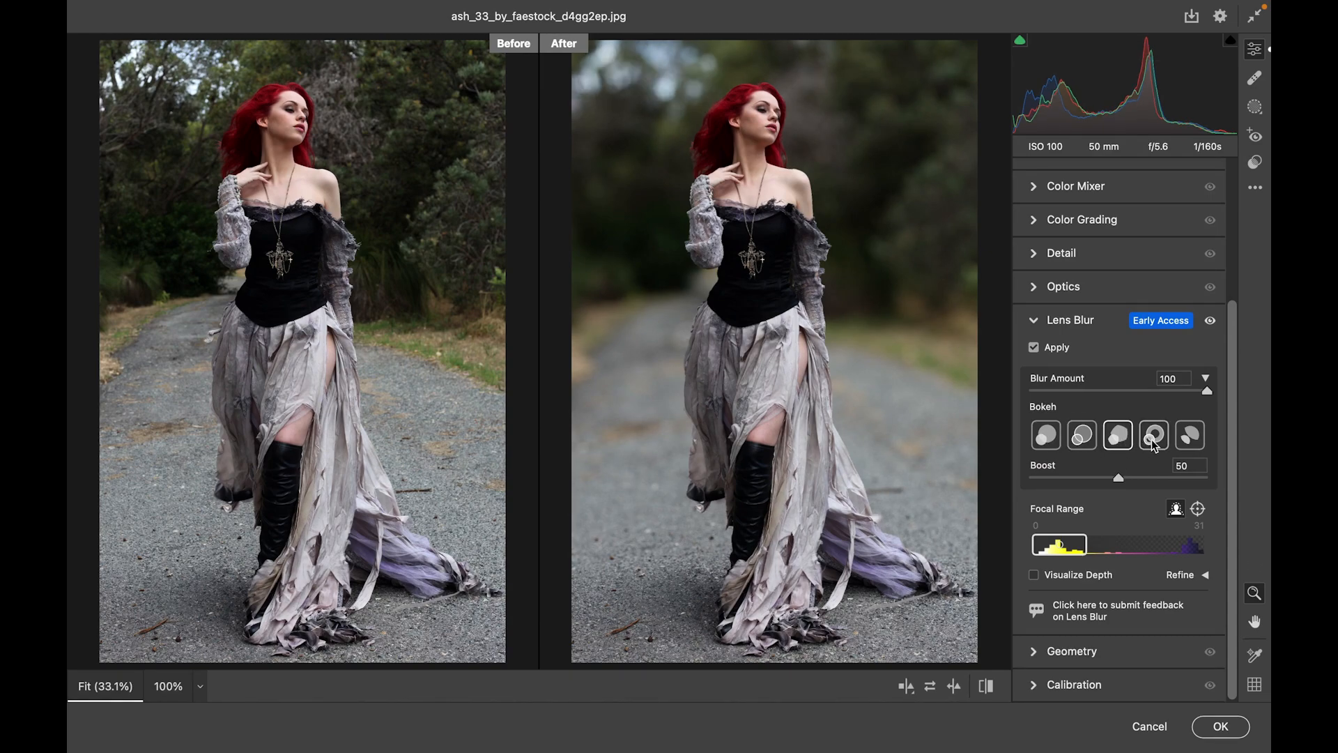
pyautogui.click(1187, 444)
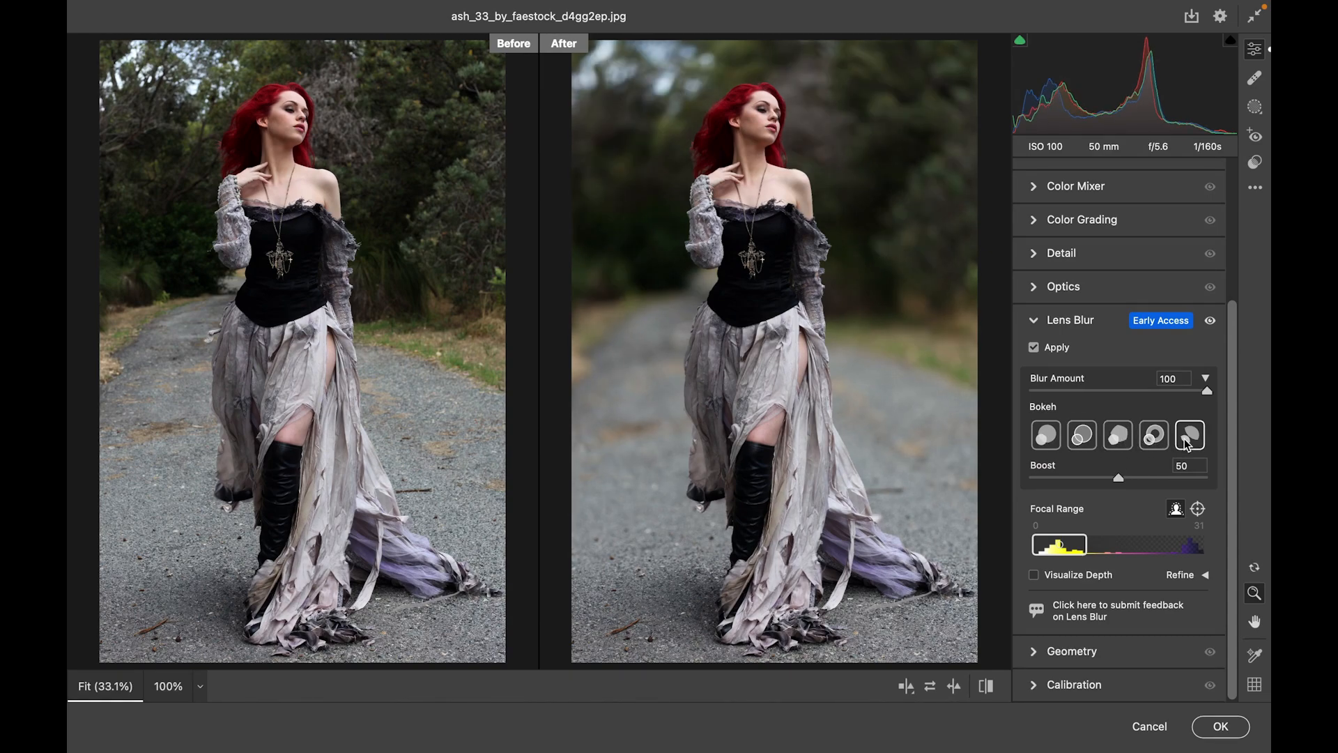
pyautogui.click(1084, 439)
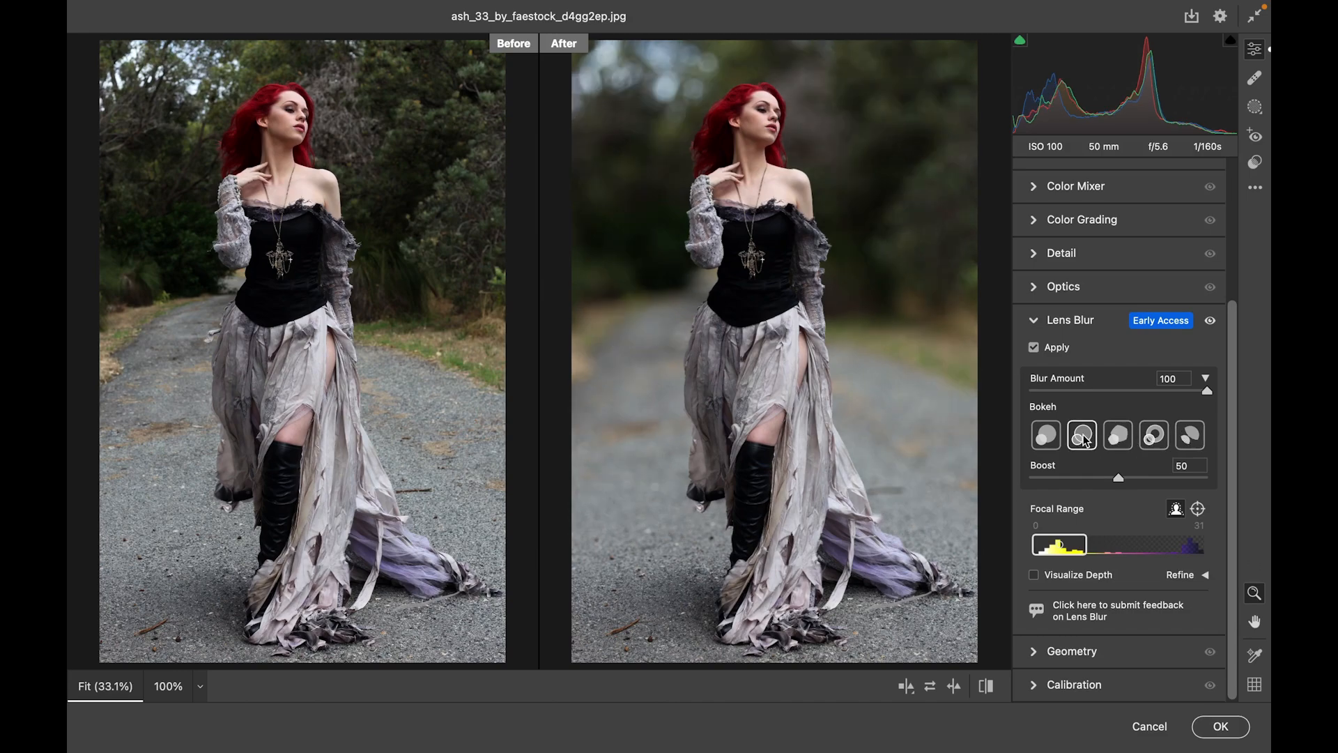
pyautogui.click(1118, 443)
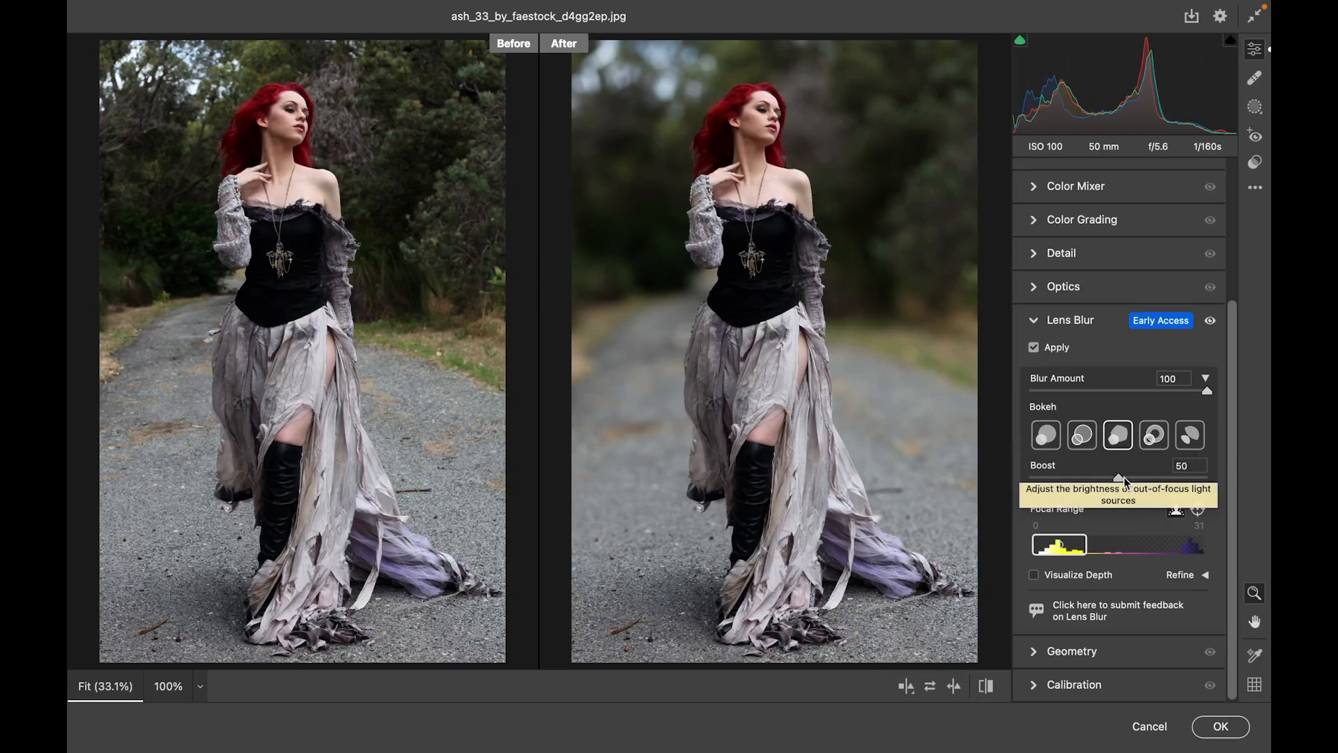
# - Try stronger brightness for the out-of-focus lights and set the bokeh Boost to 63
pyautogui.moveTo(1127, 477); pyautogui.dragTo(1252, 479)
pyautogui.moveTo(1168, 481)
pyautogui.mouseDown()
pyautogui.moveTo(1009, 477)
pyautogui.moveTo(1159, 463)
pyautogui.mouseUp()
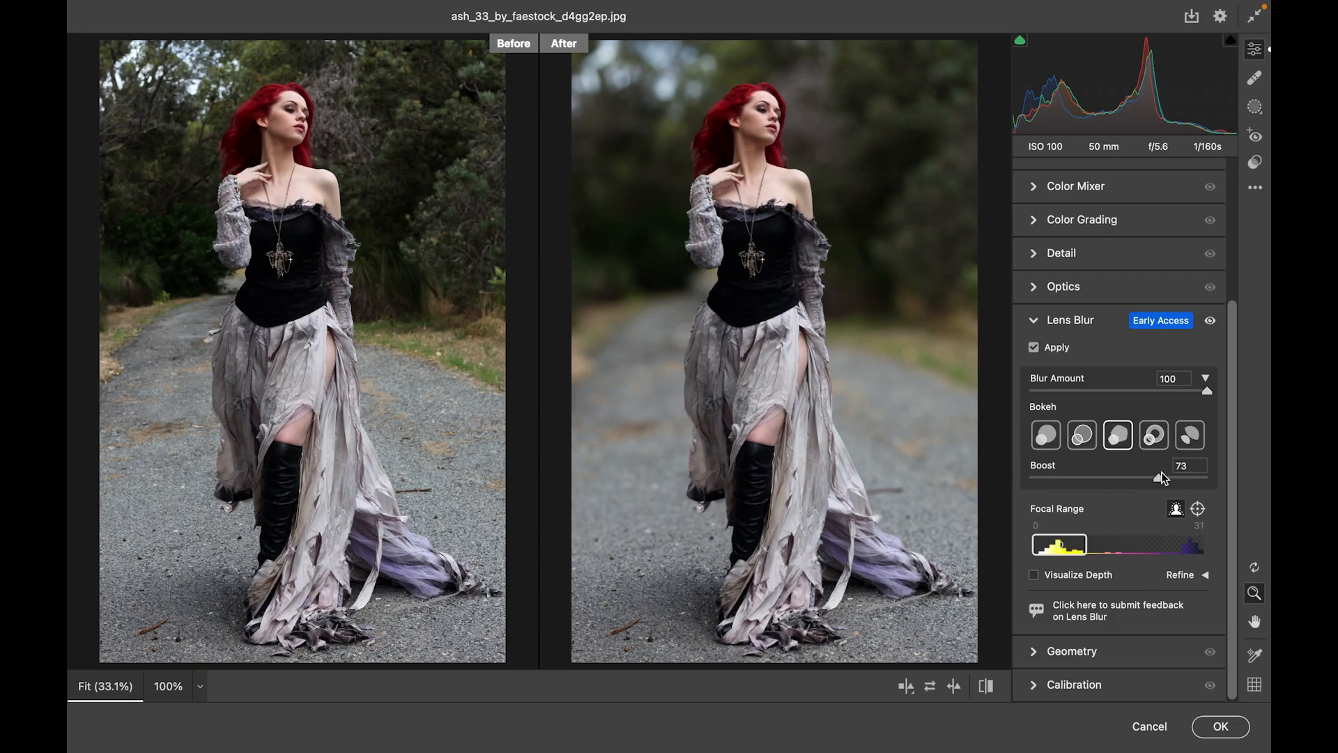
pyautogui.moveTo(1159, 480); pyautogui.dragTo(1144, 476)
# - Narrow the focal range to 0–23, widen it to 0–35 while visualizing depth, and turn the depth overlay off
pyautogui.moveTo(1064, 543)
pyautogui.mouseDown()
pyautogui.moveTo(1155, 542)
pyautogui.moveTo(1047, 545)
pyautogui.moveTo(1193, 548)
pyautogui.moveTo(1040, 551)
pyautogui.moveTo(1075, 549)
pyautogui.mouseUp()
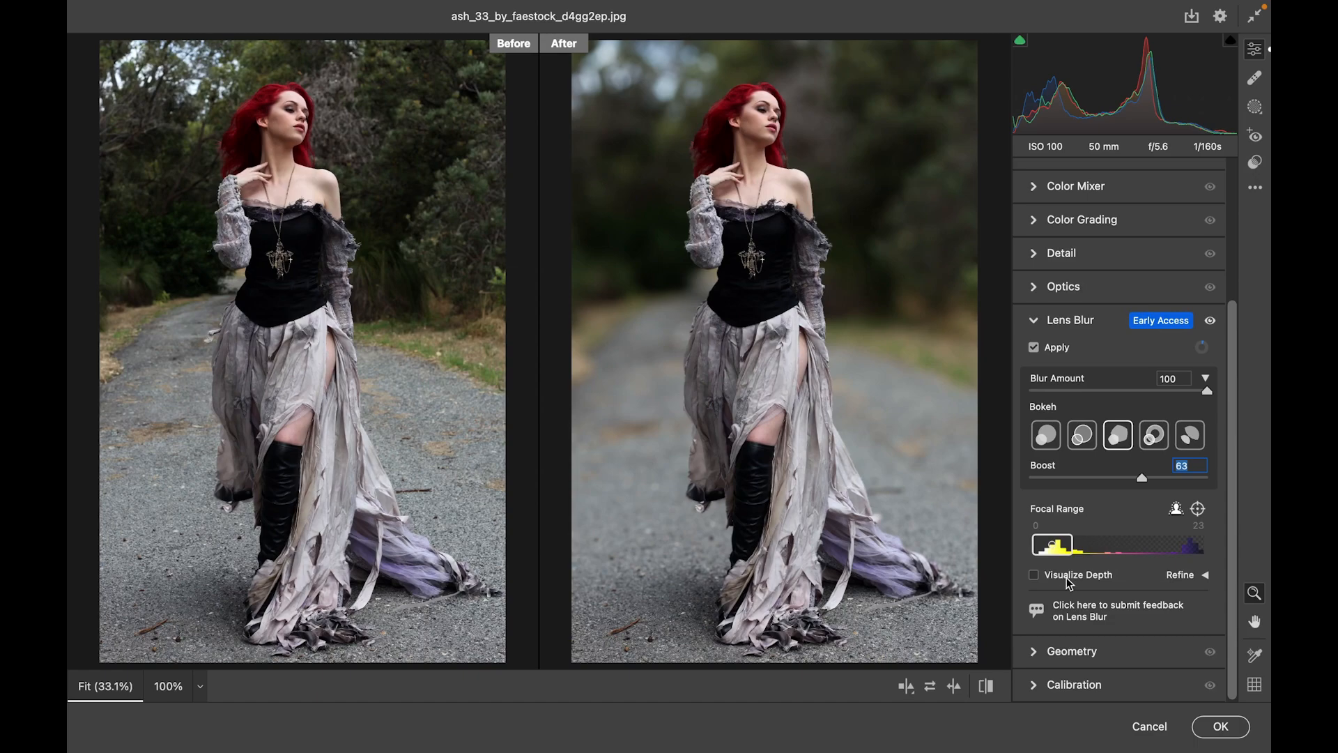
pyautogui.click(1067, 577)
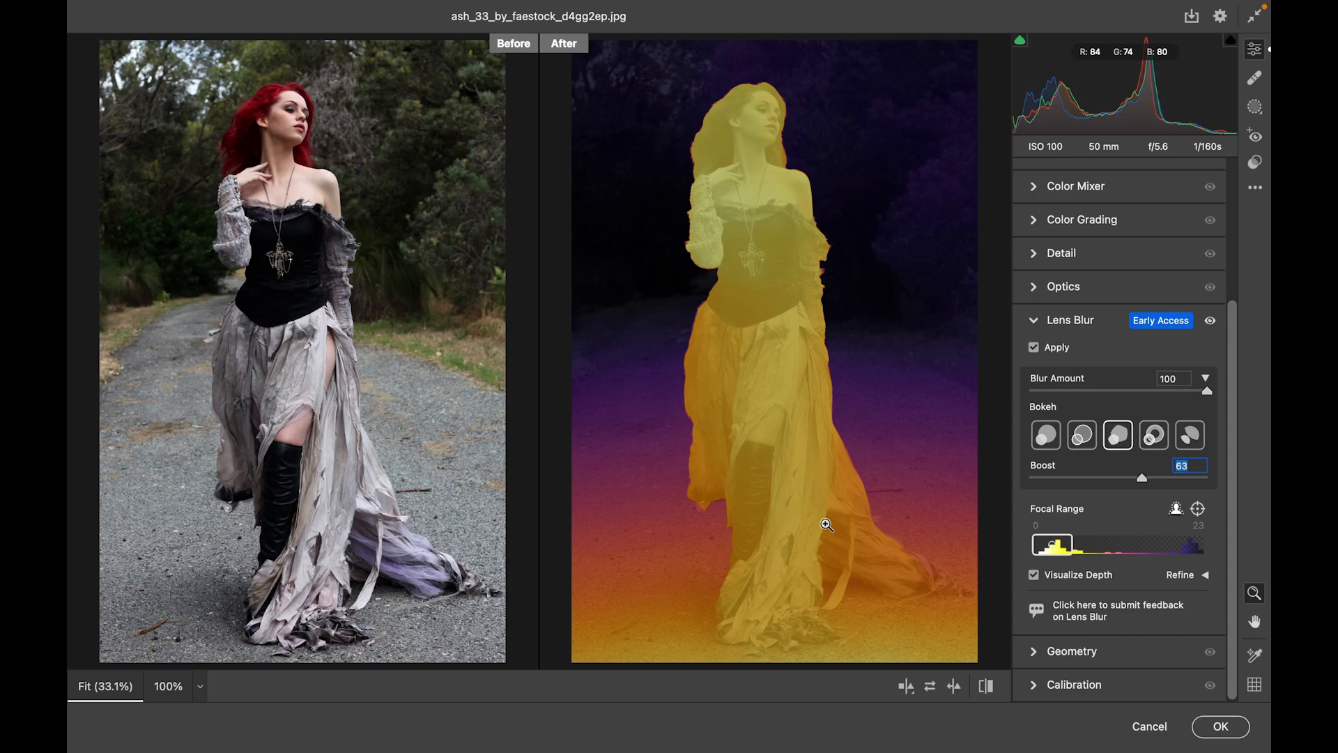
pyautogui.moveTo(1074, 551)
pyautogui.mouseDown()
pyautogui.moveTo(1110, 550)
pyautogui.moveTo(1077, 550)
pyautogui.moveTo(1095, 550)
pyautogui.mouseUp()
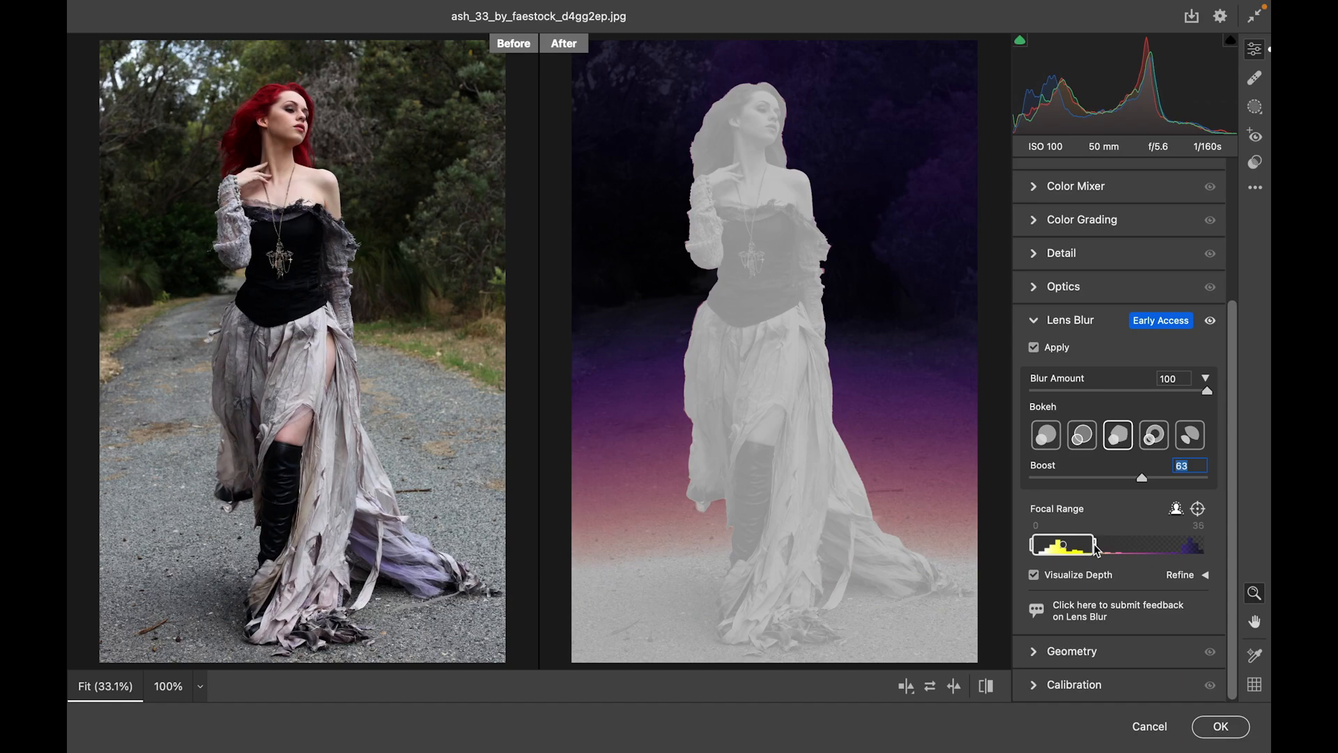
pyautogui.click(1035, 576)
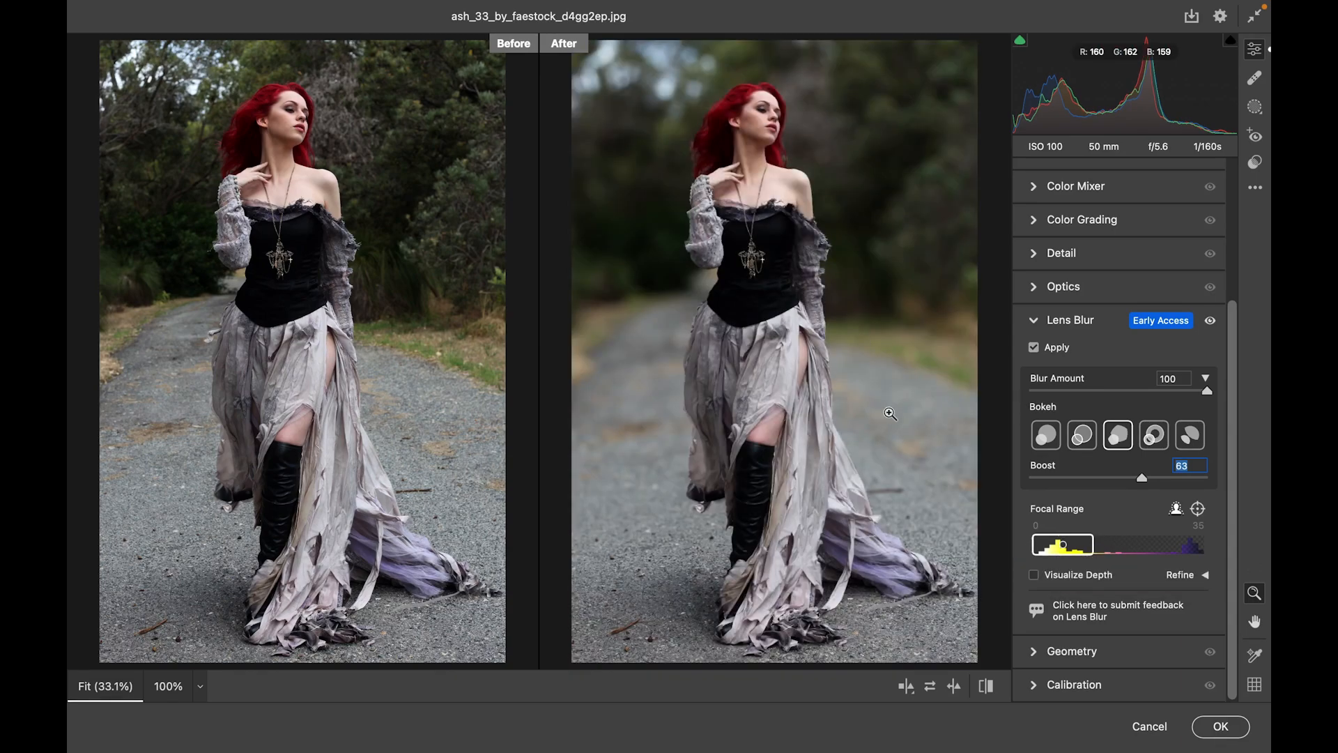
# - Try point focus on the background trees, and refocus the Lens Blur on the woman's bodice
pyautogui.click(1197, 510)
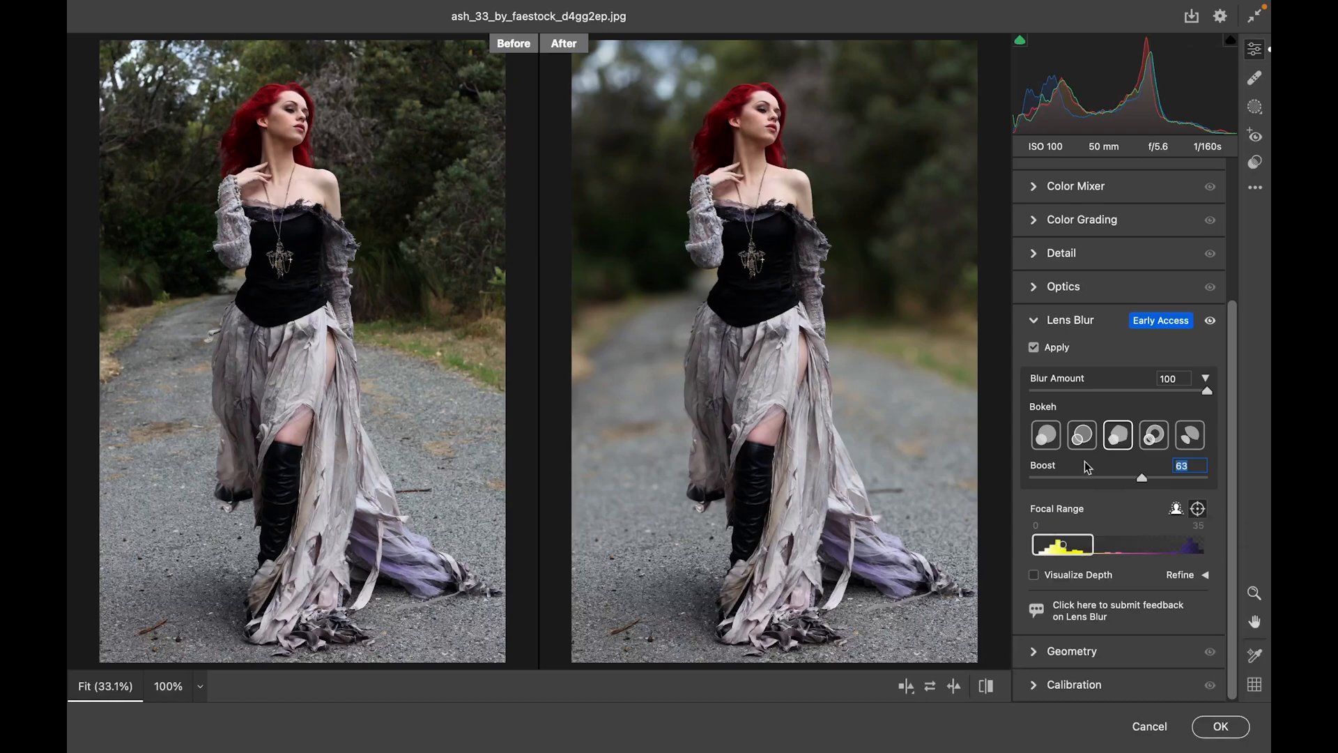
pyautogui.click(890, 150)
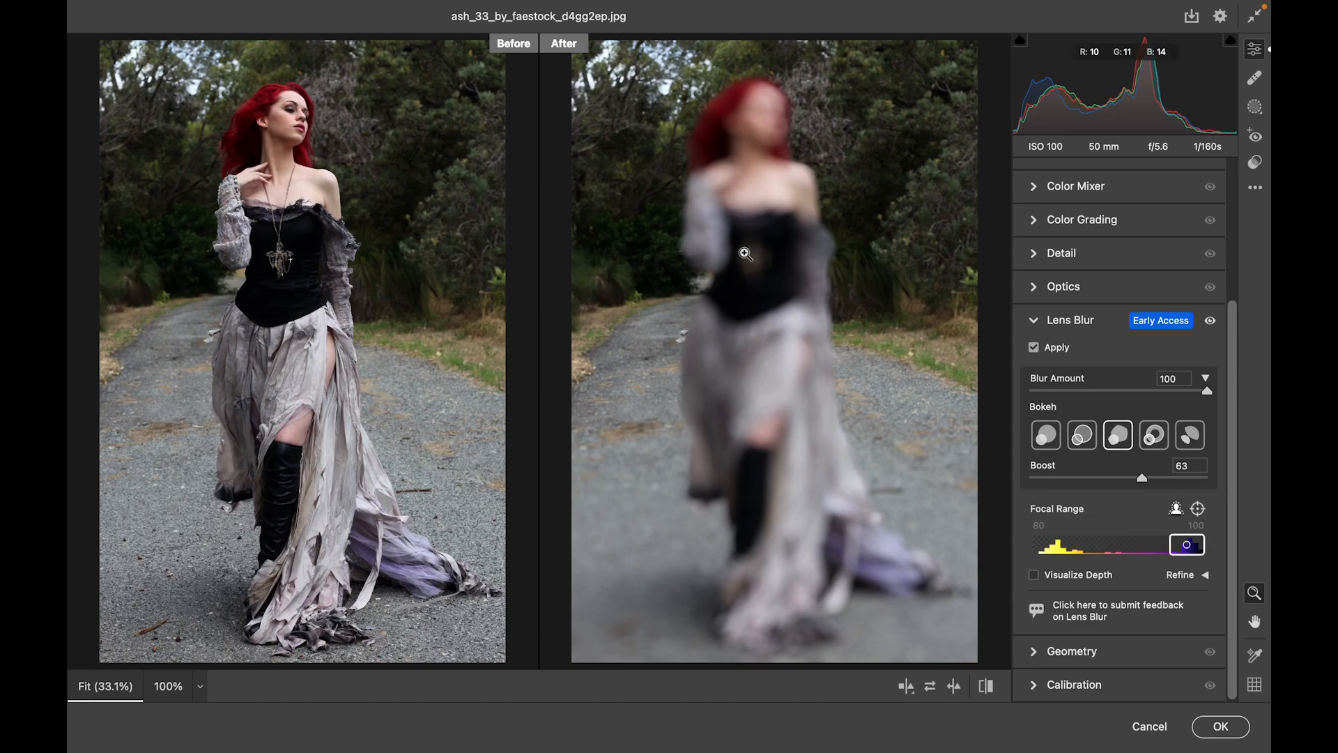
pyautogui.click(1197, 508)
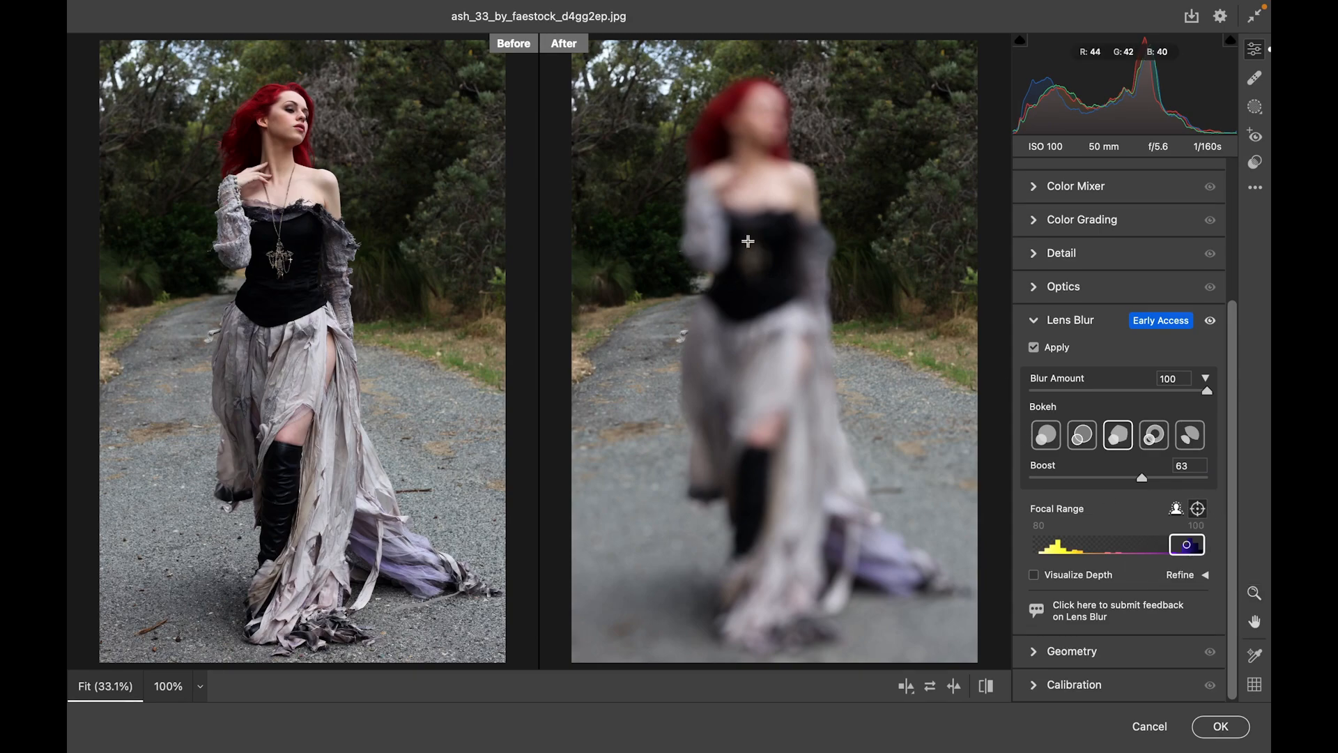
pyautogui.click(747, 242)
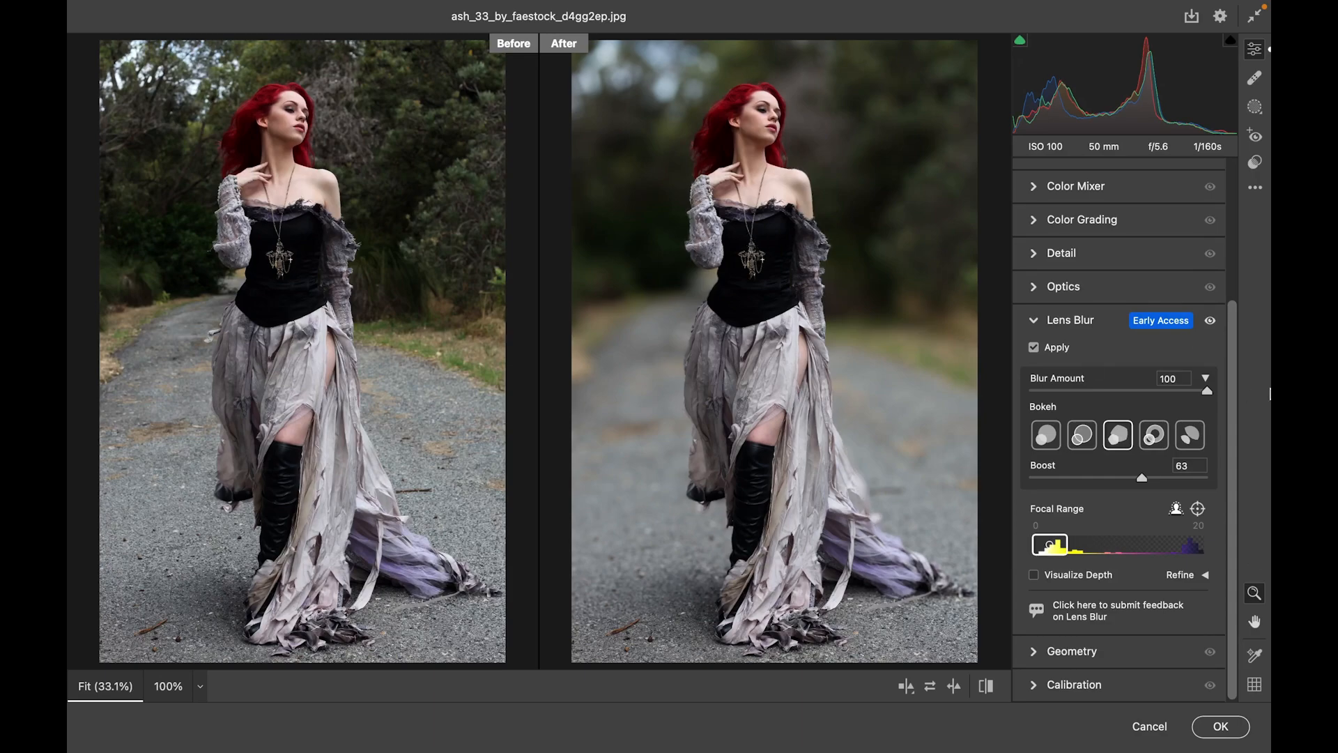
# - Review the Focus and Blur refinement brushes, widen the focal range to 0–40, and close the Lens Blur settings
pyautogui.click(1206, 578)
pyautogui.moveTo(1236, 343); pyautogui.dragTo(1231, 455)
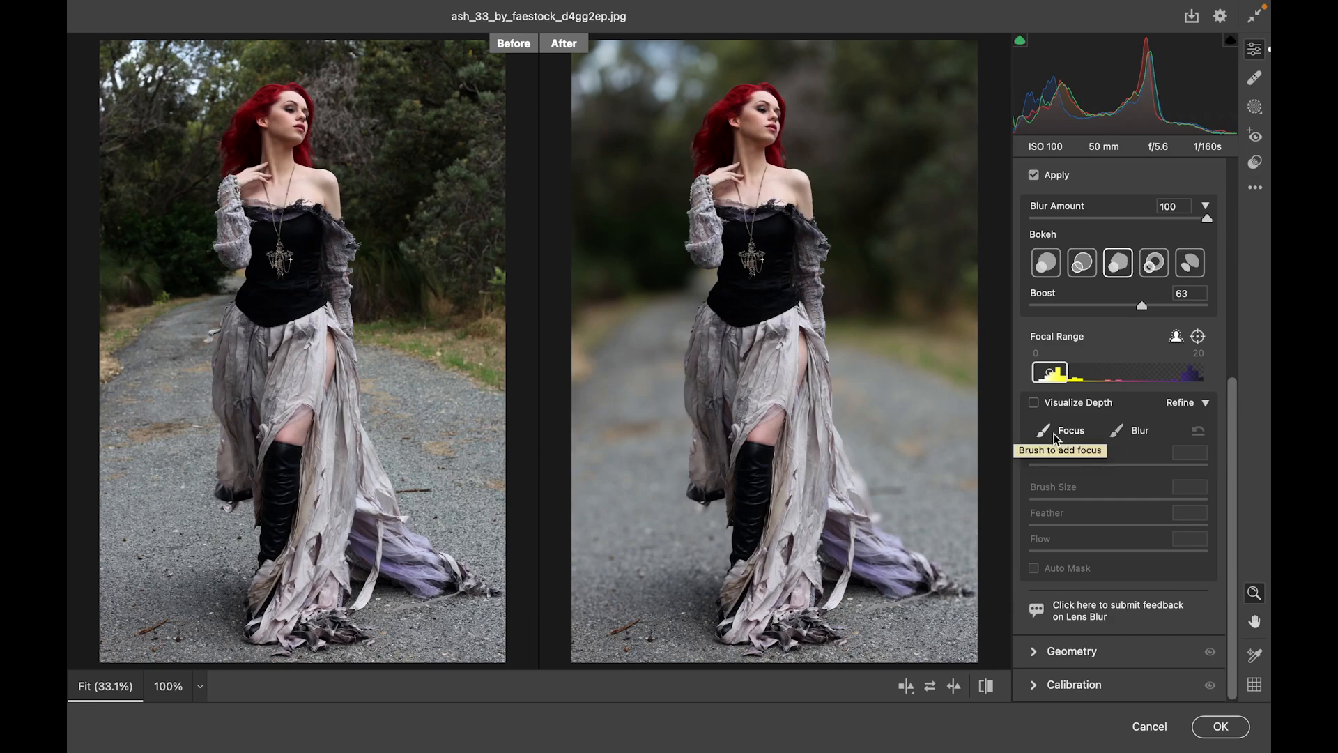
pyautogui.click(848, 425)
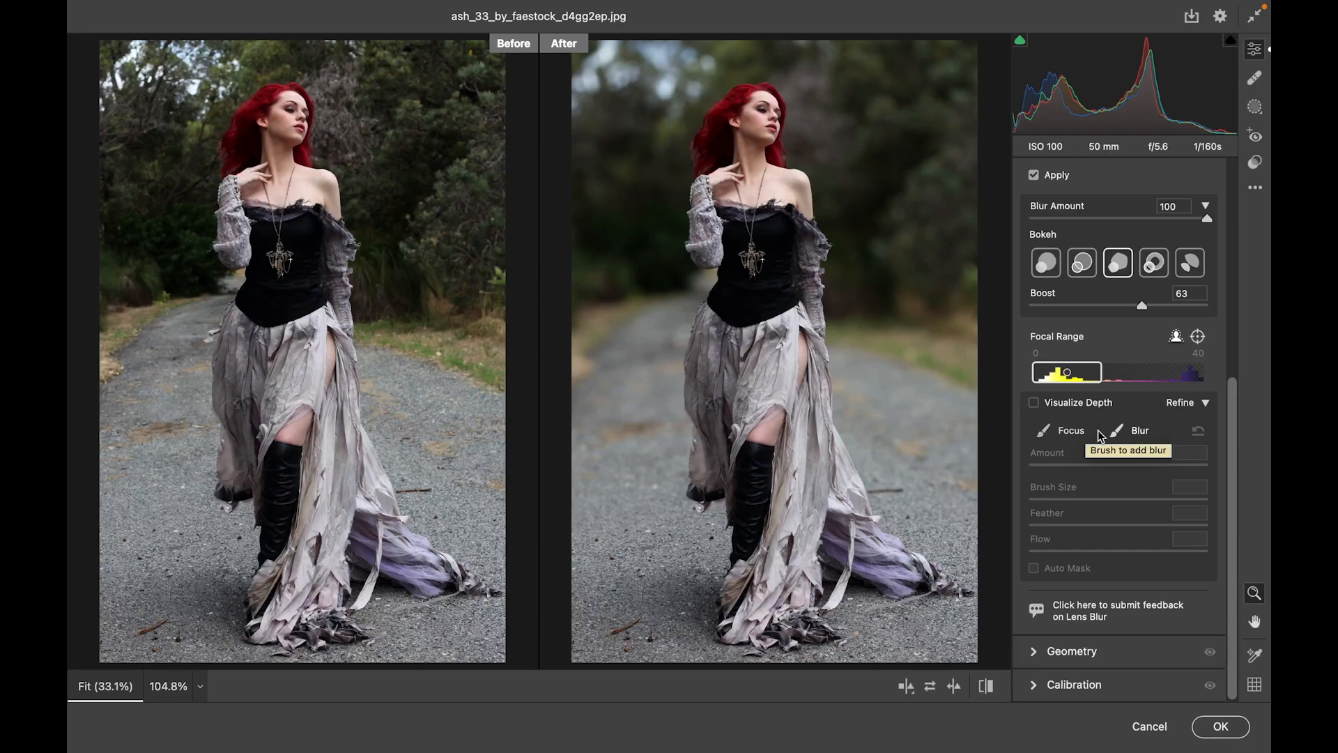
pyautogui.click(1198, 405)
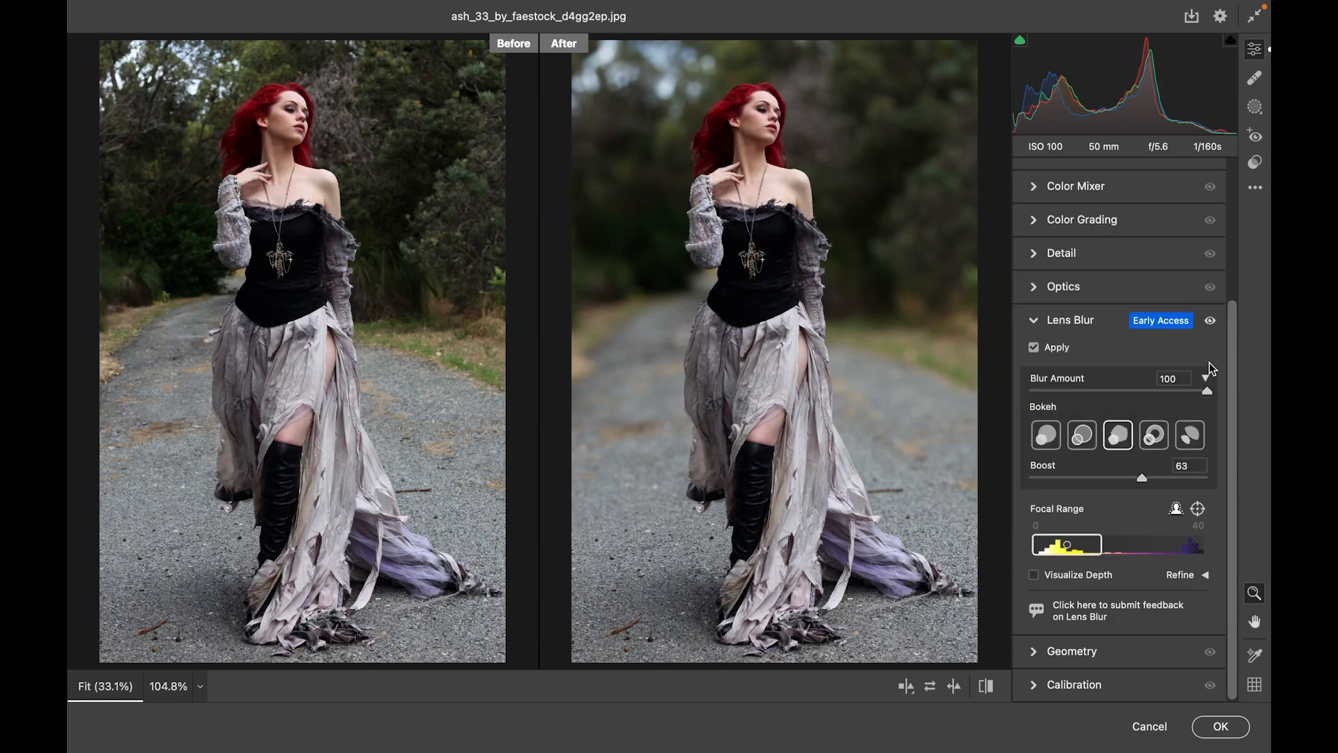
pyautogui.click(1051, 322)
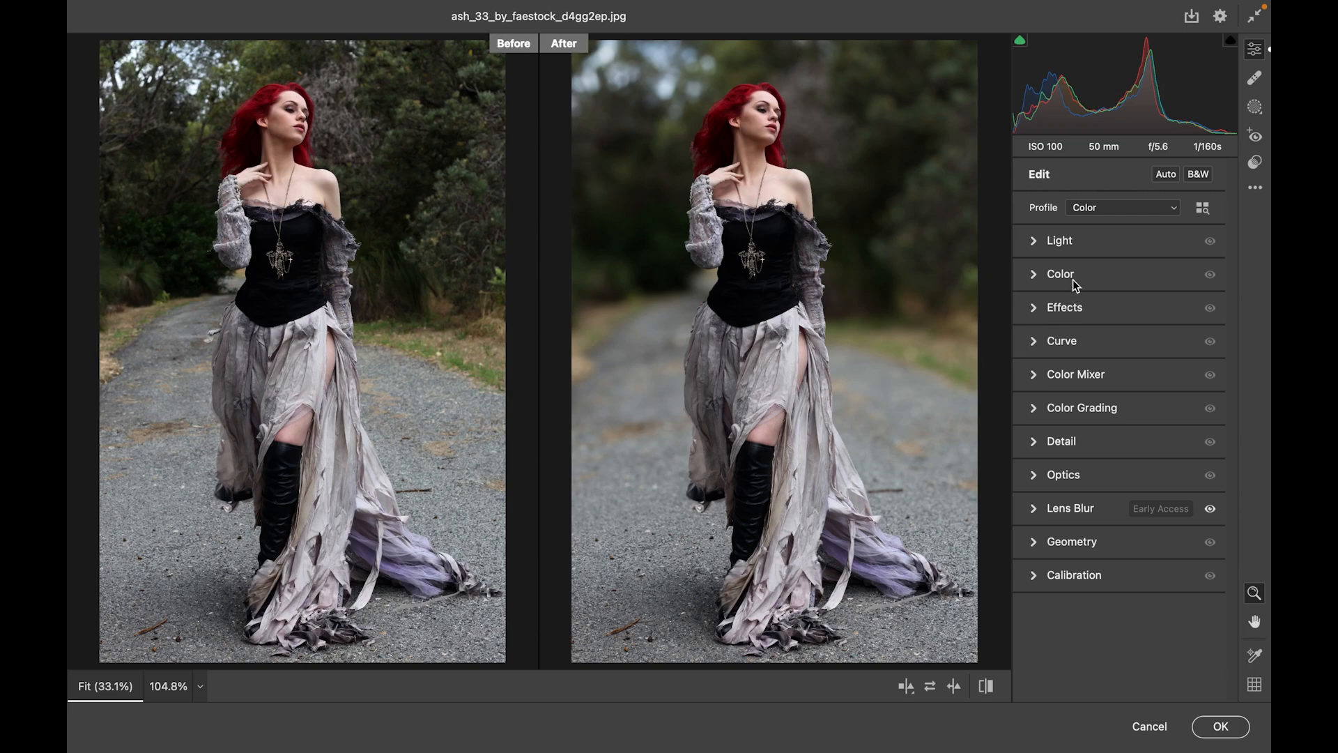
# - Adjust the photo's light with Exposure +0.35, Highlights -33 and Shadows +23
pyautogui.click(1078, 245)
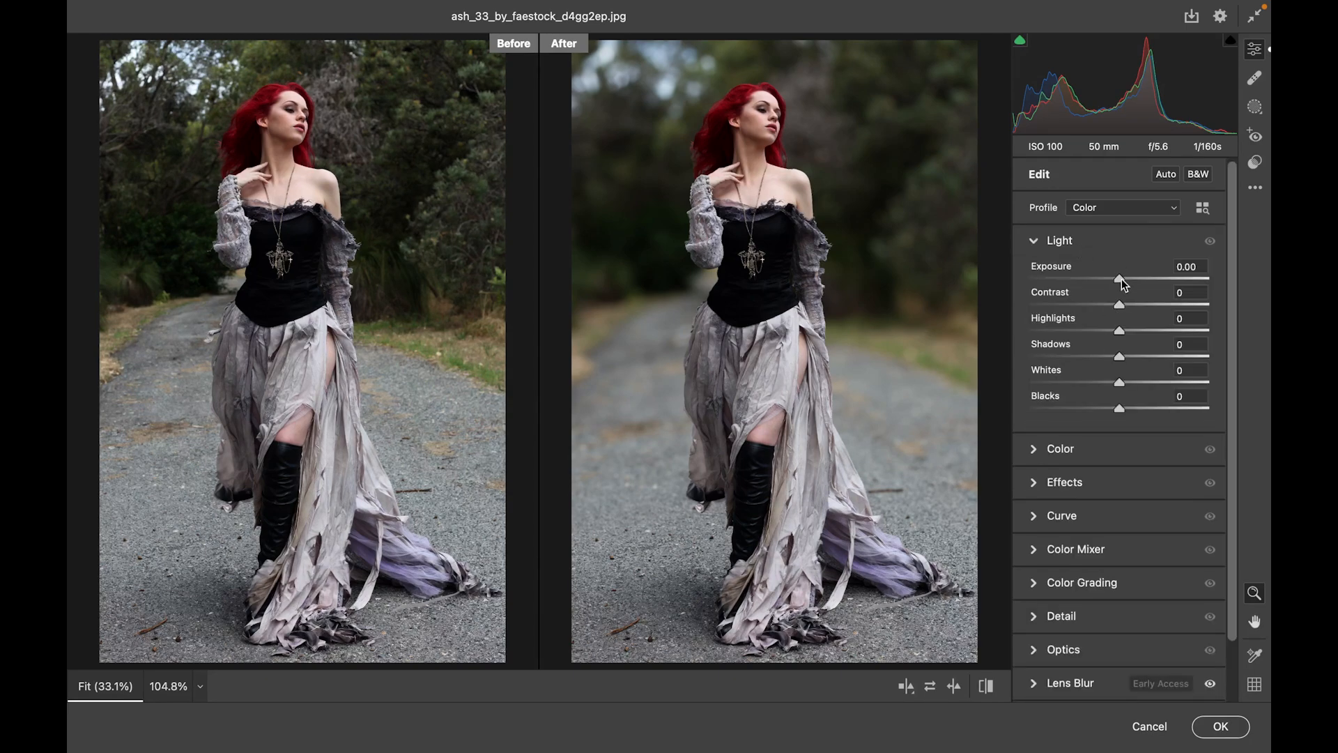
pyautogui.moveTo(1122, 279); pyautogui.dragTo(1126, 280)
pyautogui.click(1089, 329)
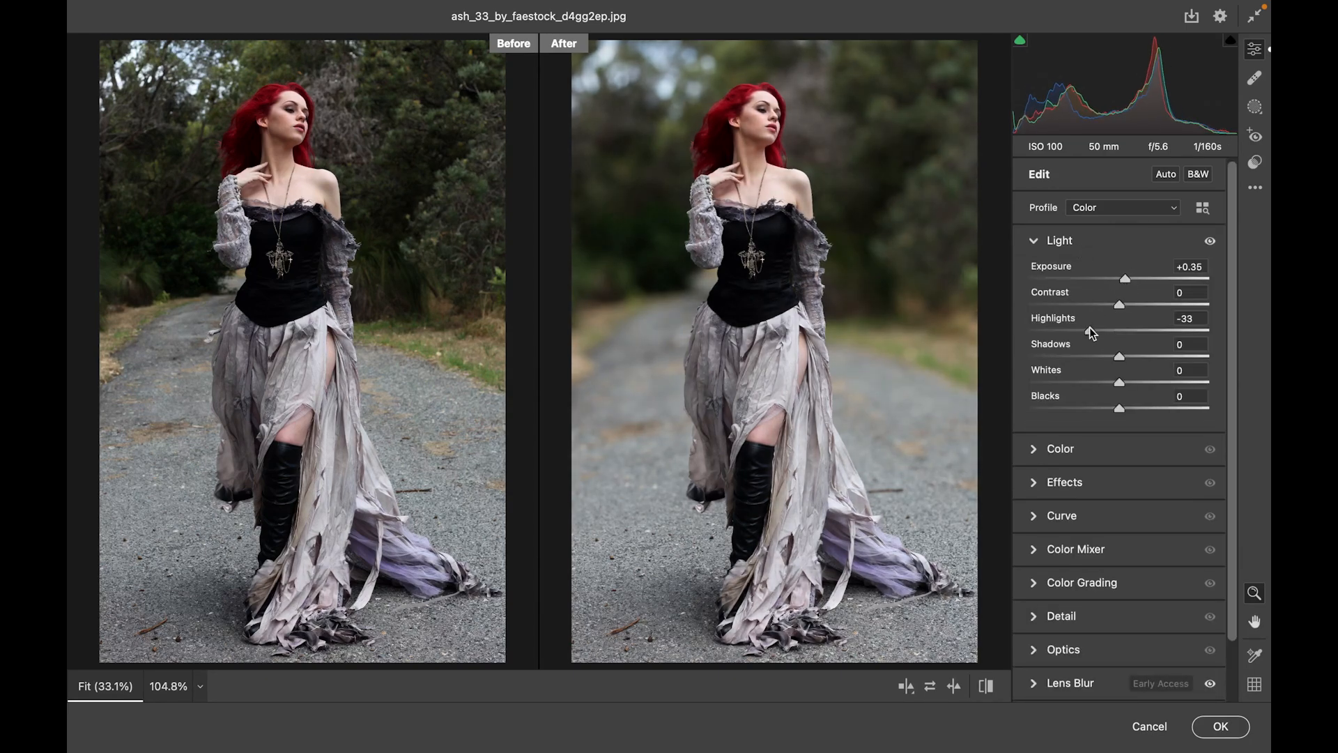
pyautogui.click(1140, 356)
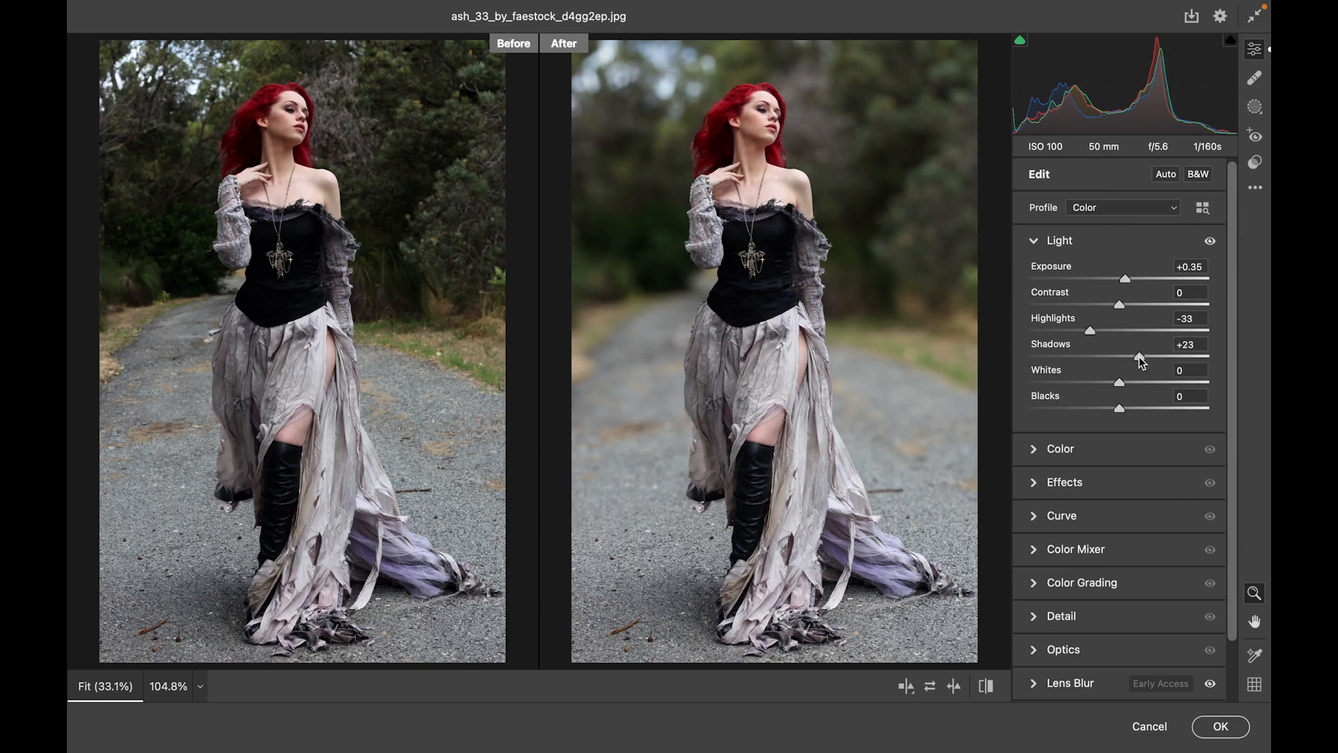
# - Boost the photo's color by setting Vibrance to +55
pyautogui.click(1080, 455)
pyautogui.moveTo(1147, 387); pyautogui.dragTo(1168, 393)
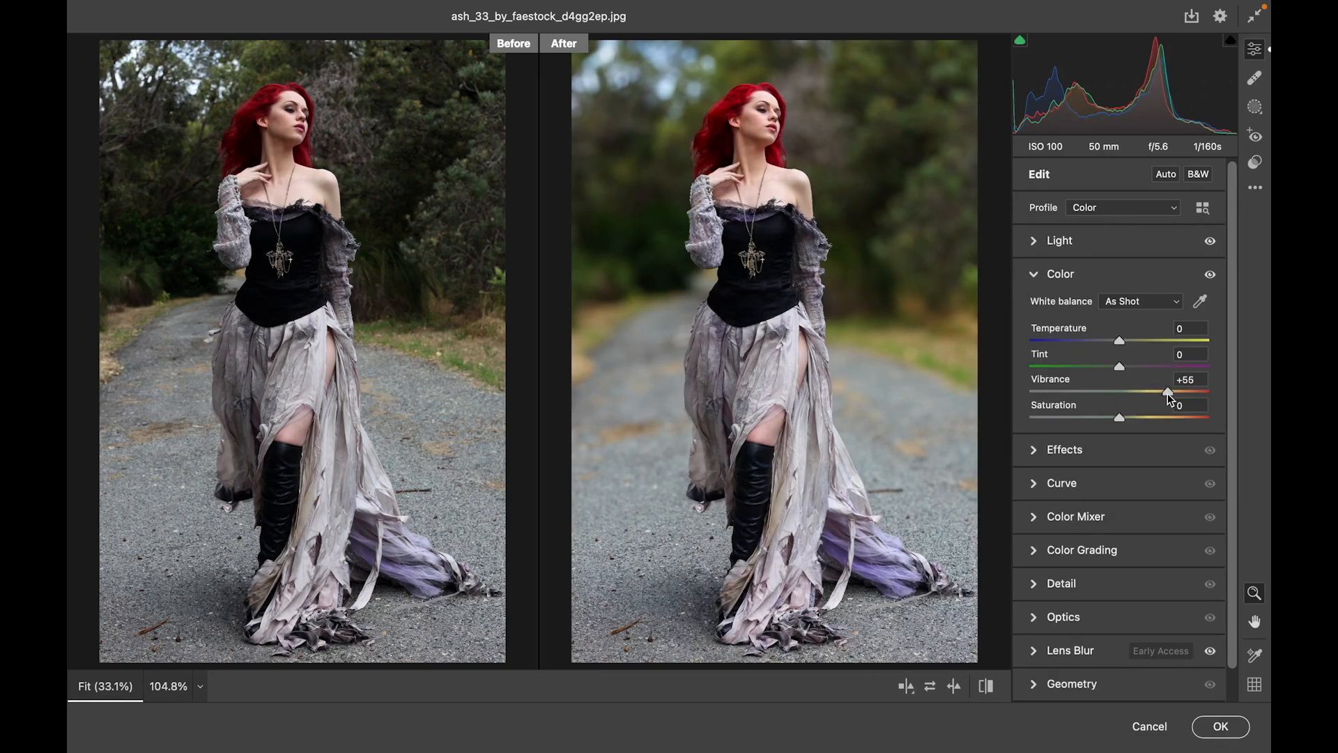
pyautogui.click(1088, 455)
pyautogui.click(1065, 314)
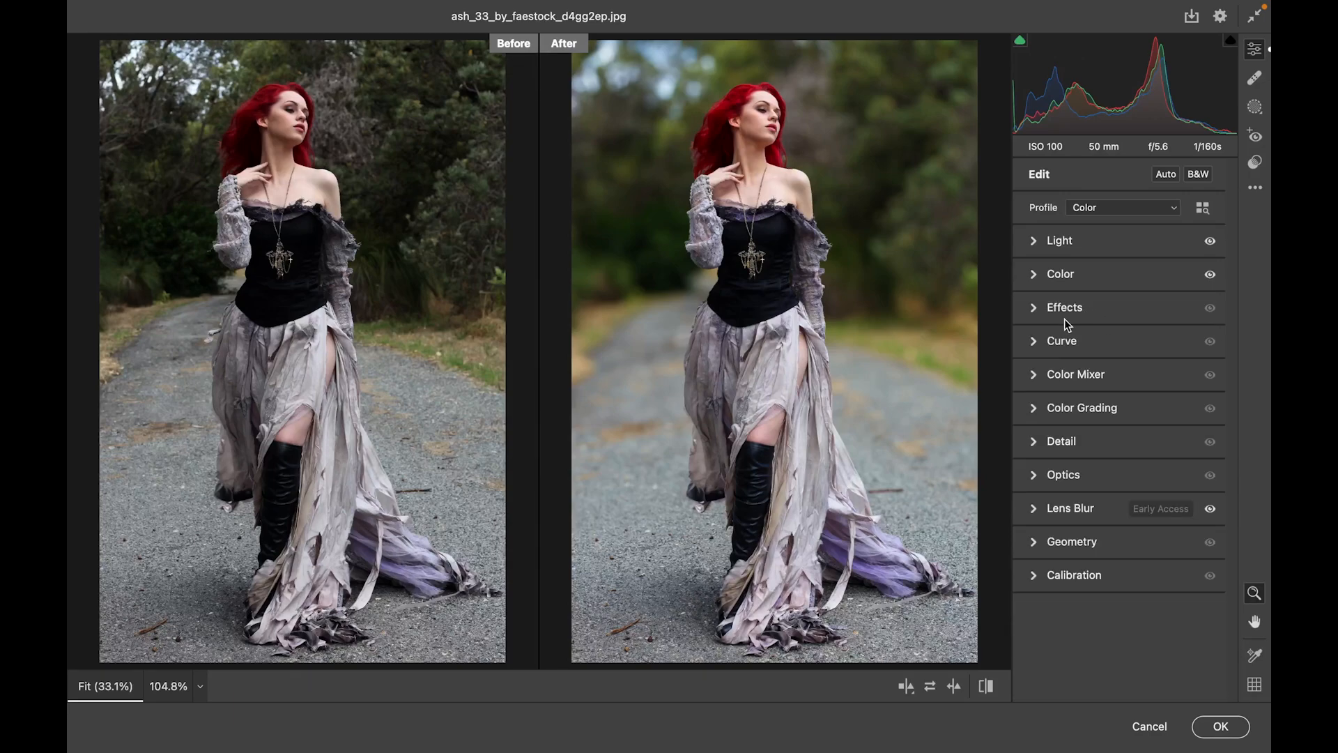
# - In Calibration, set the Green Primary hue to +36, try a lower Blue Primary hue, and lower the Red Primary hue
pyautogui.click(1077, 610)
pyautogui.moveTo(1091, 581); pyautogui.dragTo(1152, 580)
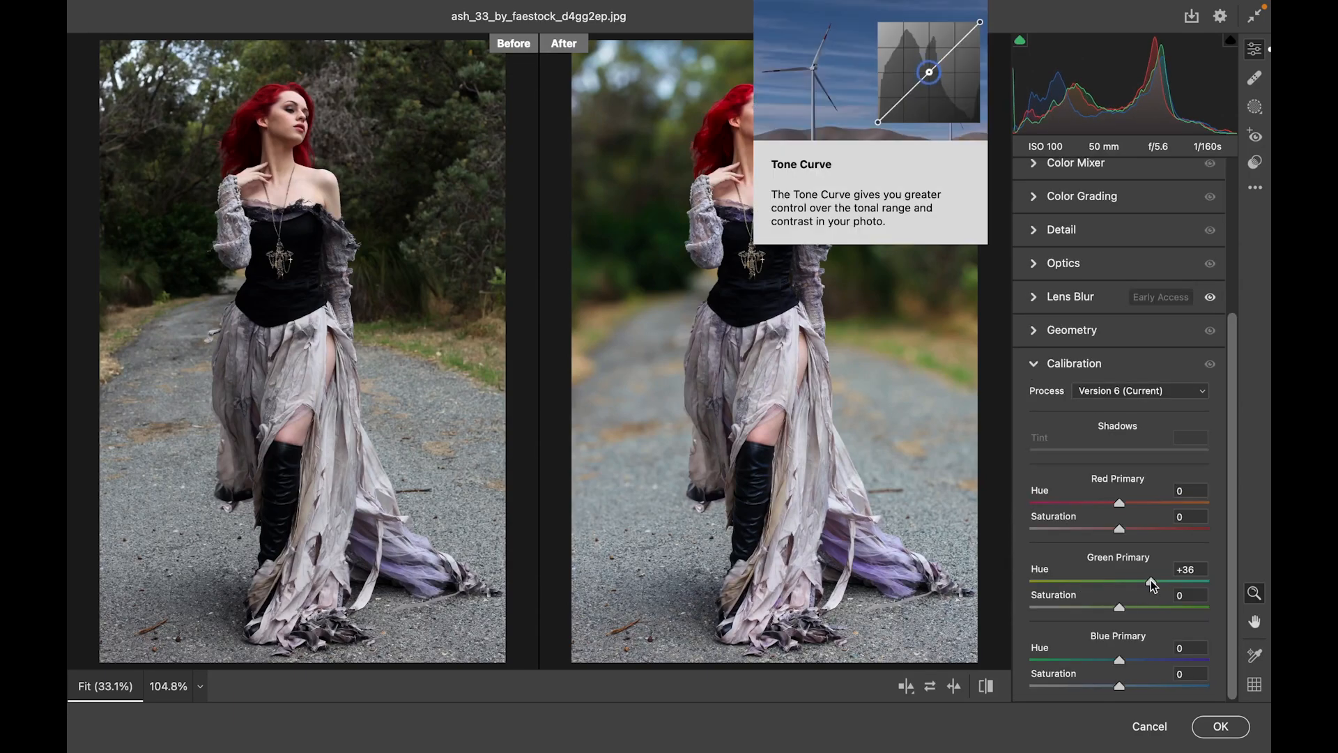
pyautogui.click(1102, 660)
pyautogui.doubleClick(1102, 659)
pyautogui.moveTo(1120, 502)
pyautogui.mouseDown()
pyautogui.moveTo(1086, 502)
pyautogui.moveTo(1098, 503)
pyautogui.mouseUp()
# - In the Color Mixer, slightly reduce Oranges and Reds saturation and set Oranges luminance to +10
pyautogui.click(1086, 164)
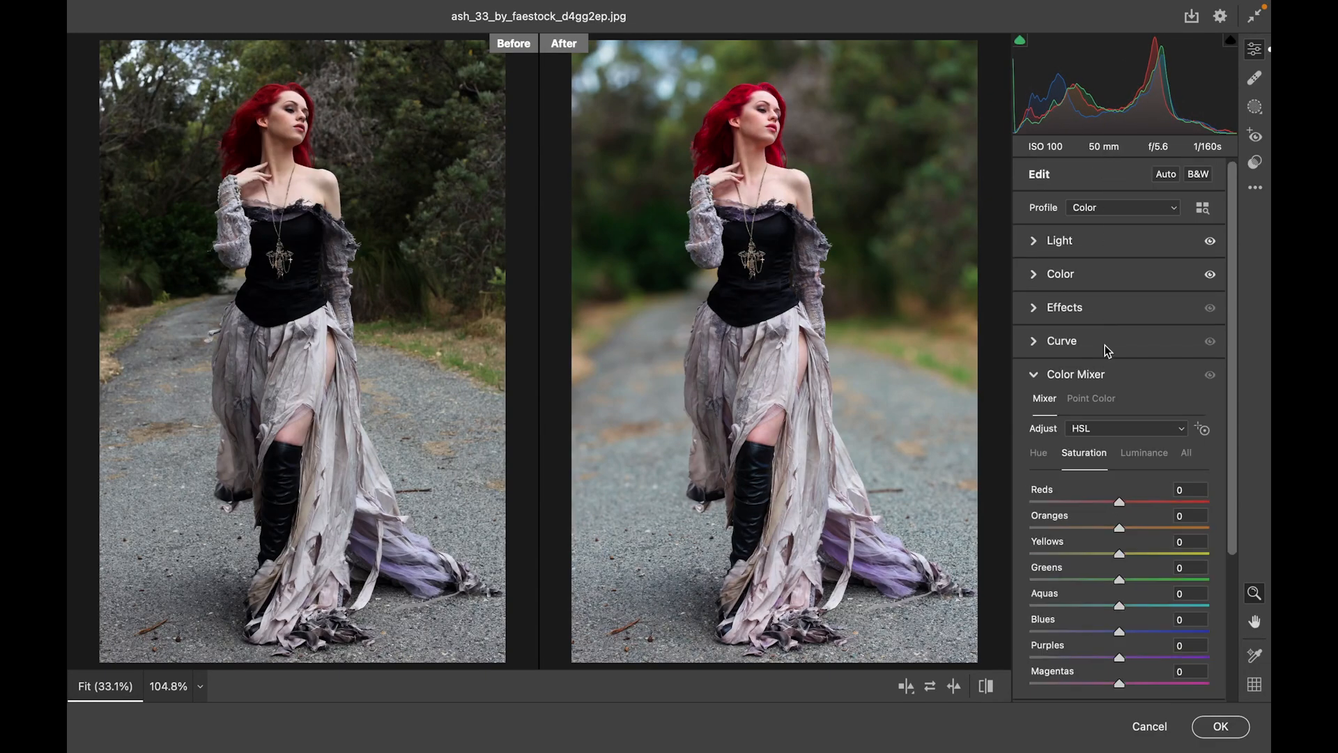
pyautogui.click(1105, 530)
pyautogui.click(1143, 452)
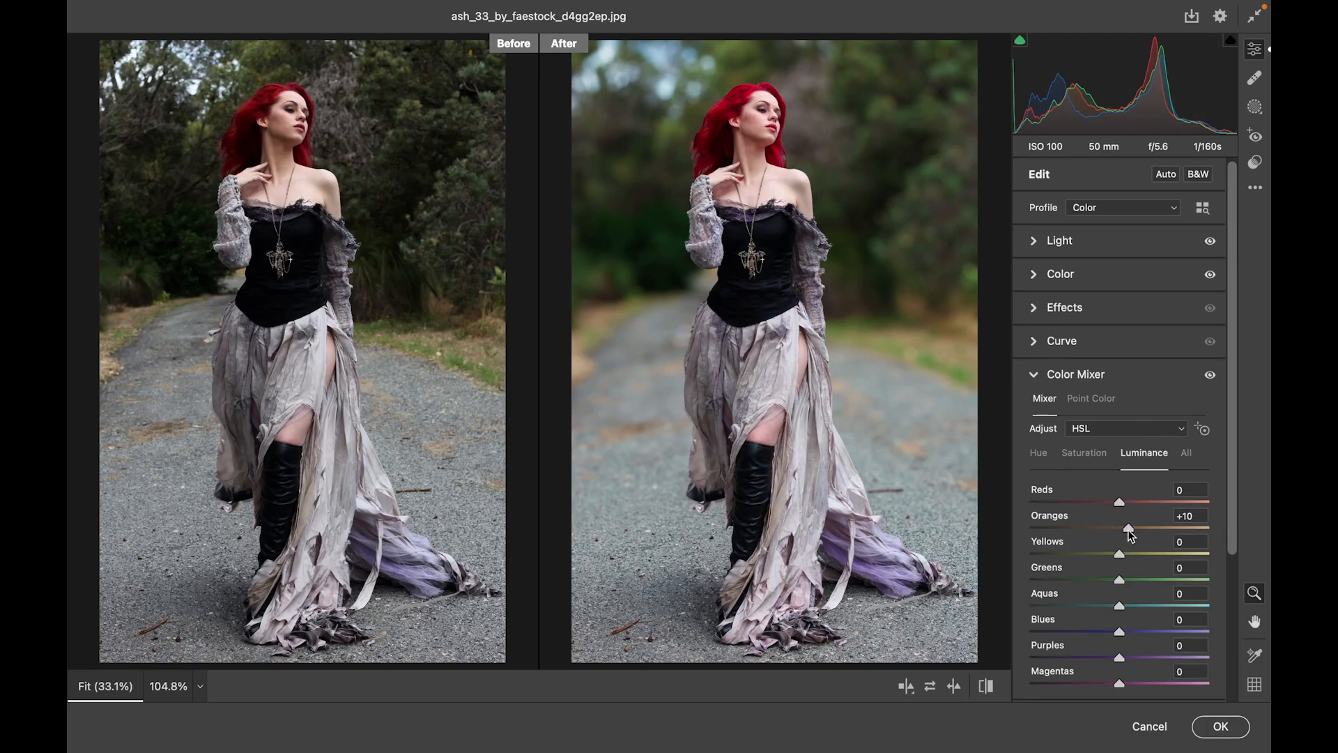
pyautogui.click(1084, 453)
pyautogui.moveTo(1119, 502); pyautogui.dragTo(1111, 502)
# - Shift the Greens hue toward cooler green in the Color Mixer and collapse its settings
pyautogui.click(1038, 453)
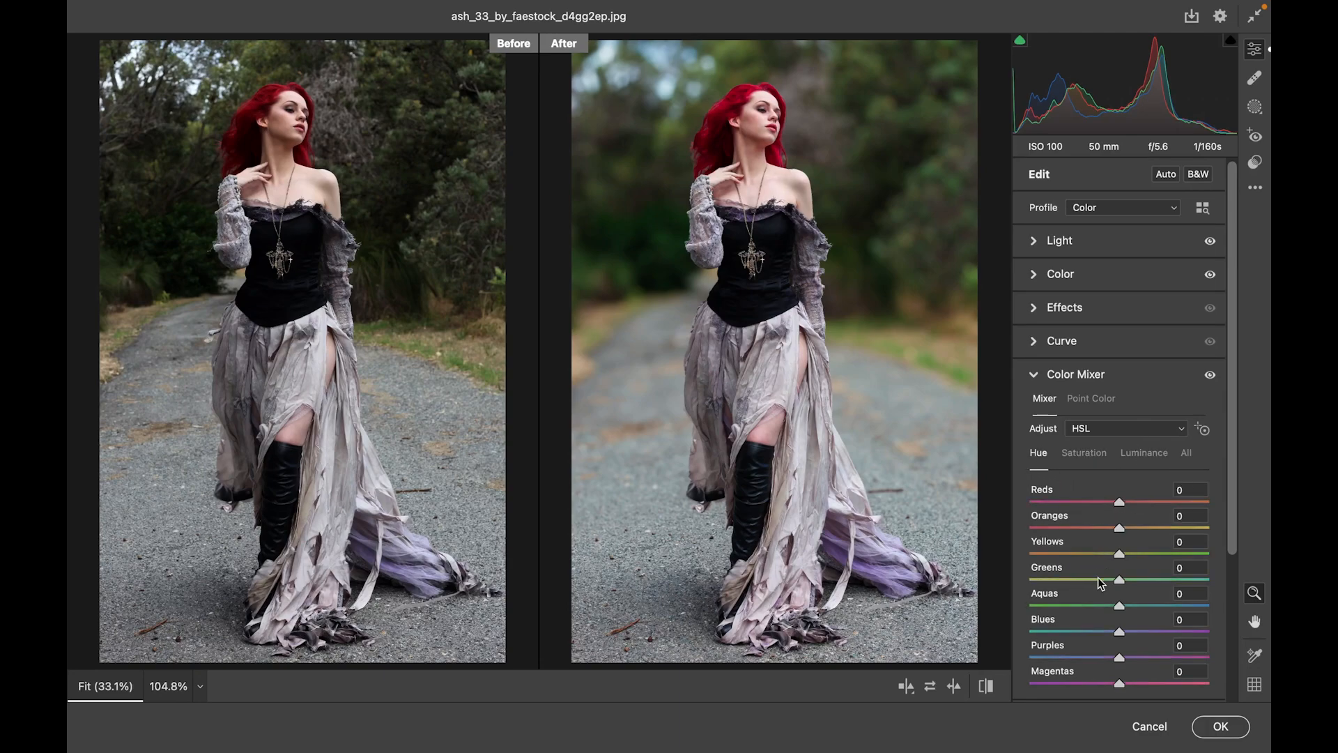
pyautogui.moveTo(1119, 580); pyautogui.dragTo(1149, 580)
pyautogui.click(1088, 453)
pyautogui.click(1077, 374)
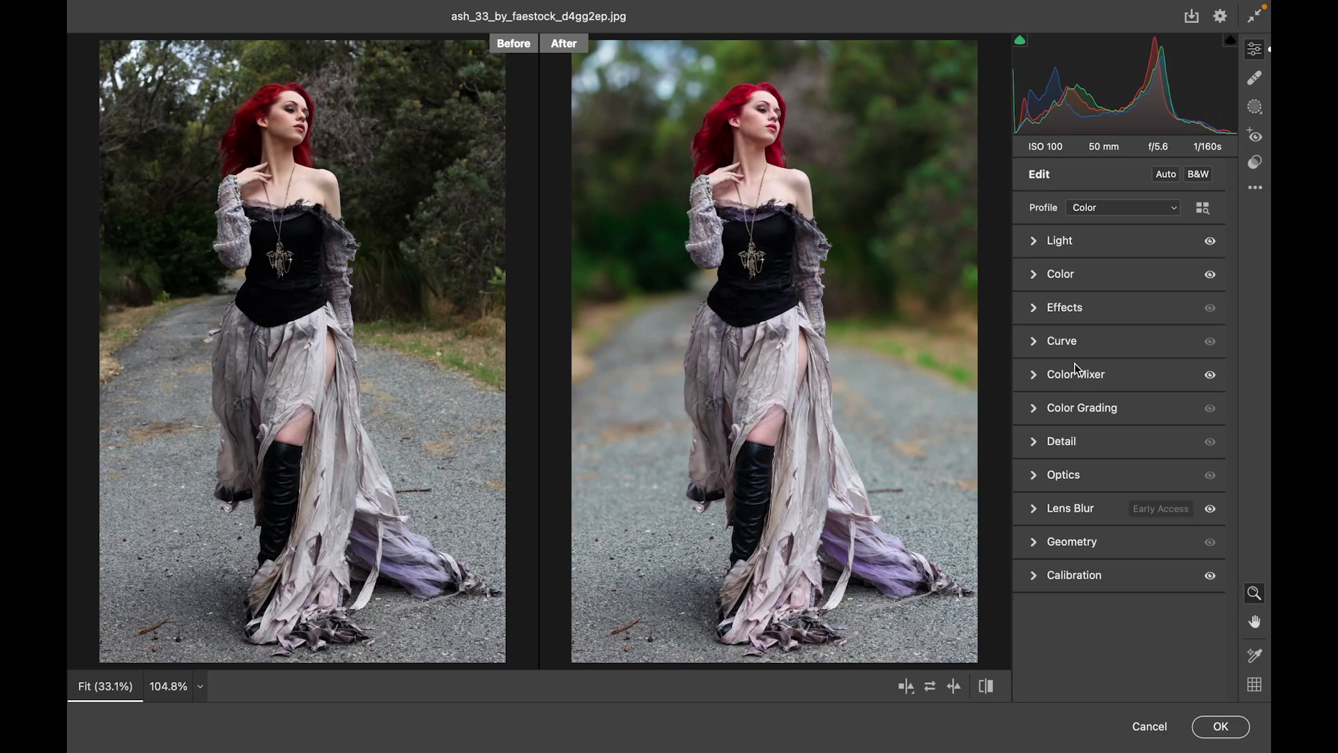
# - Check the edited portrait up close and apply the Camera Raw Filter to Layer 1
pyautogui.click(790, 109)
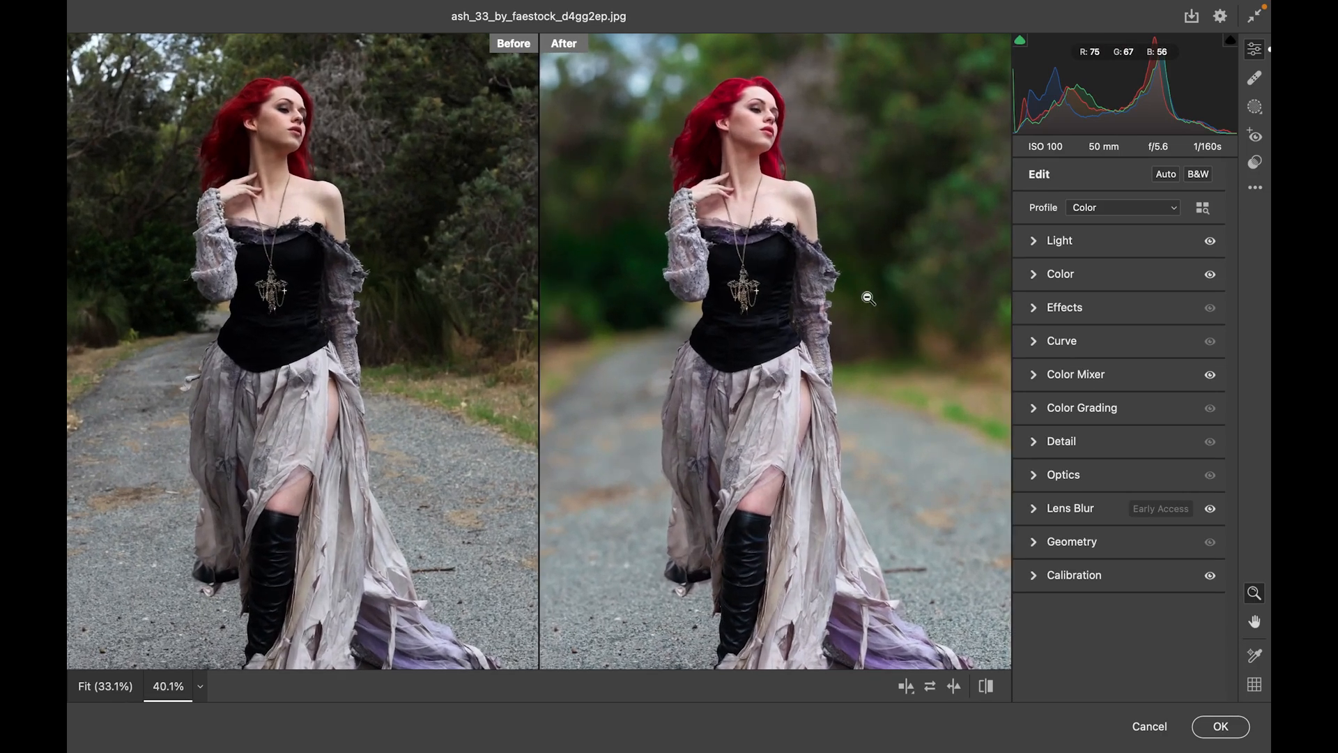
pyautogui.keyDown('alt'); pyautogui.click(854, 310); pyautogui.keyUp('alt')
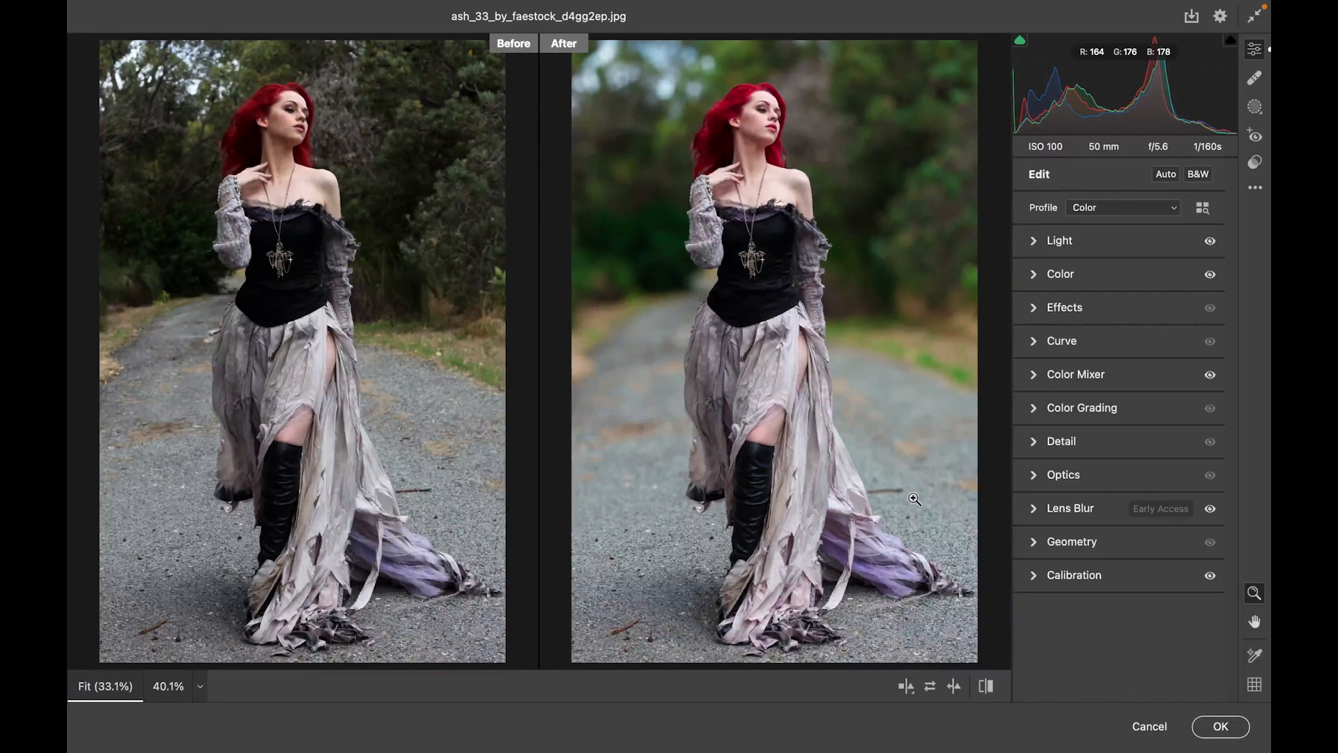
pyautogui.click(1224, 727)
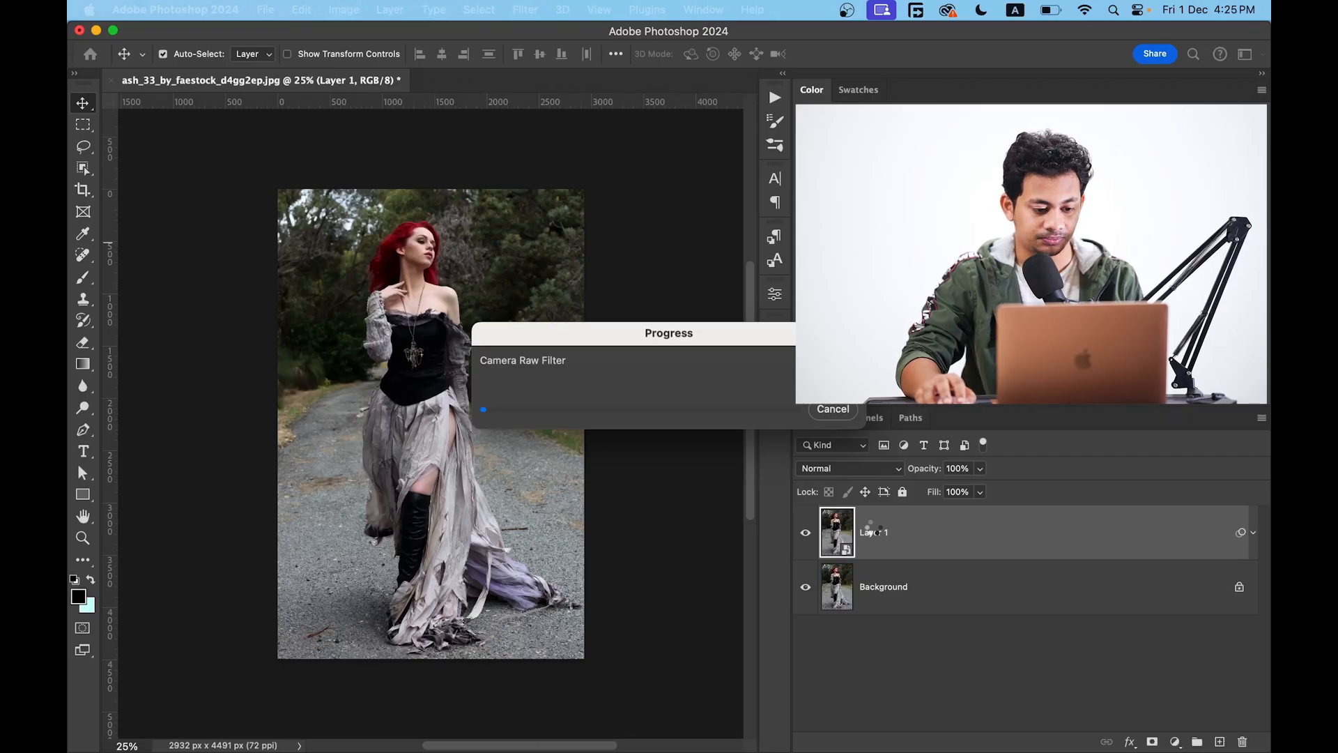